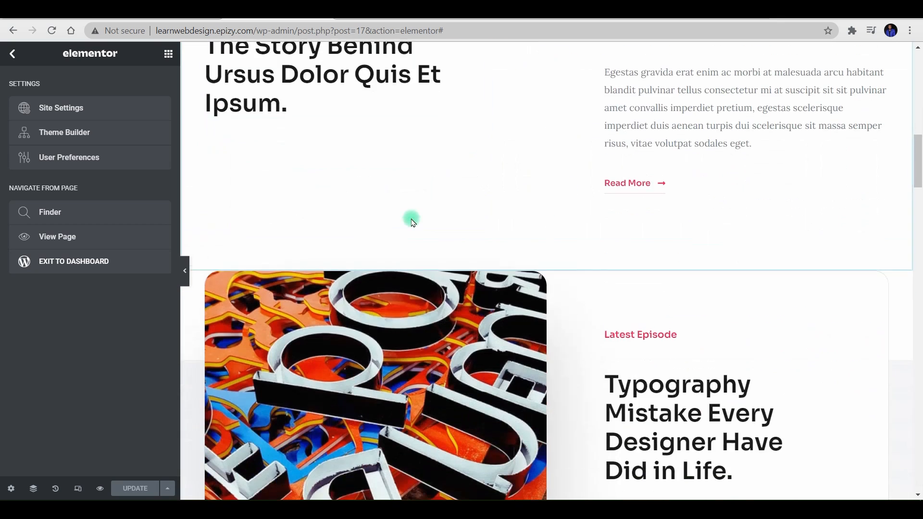
Examine the page's hero, story and Latest Episode sections, including their boundaries and their section, column and image edit handles
scroll(430, 220, up, 3)
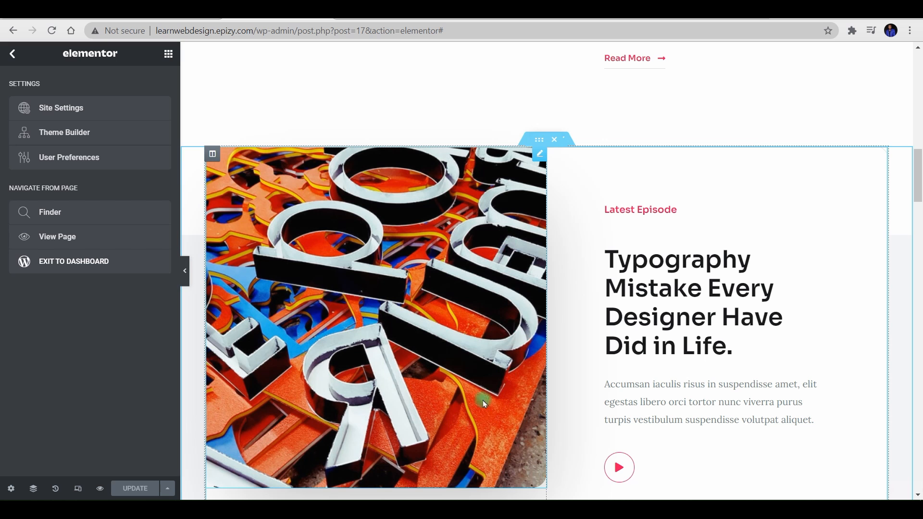
scroll(216, 414, down, 1)
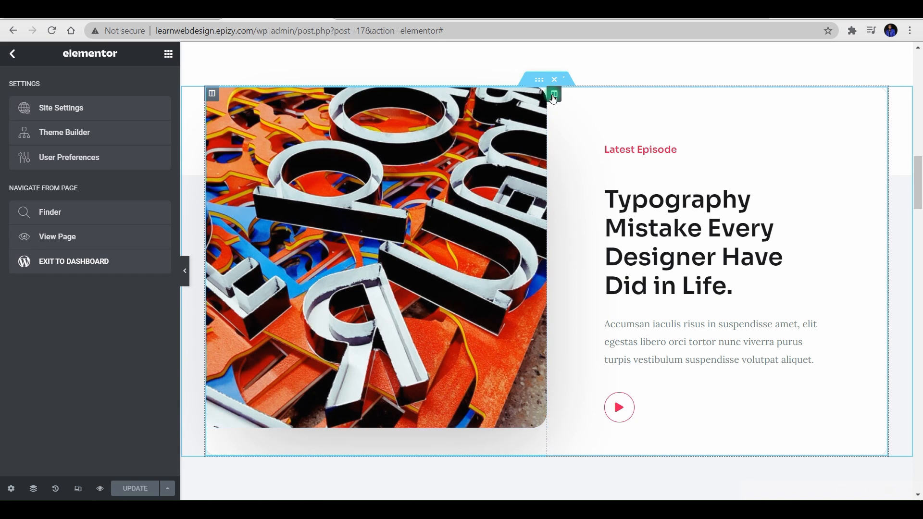
scroll(533, 104, up, 8)
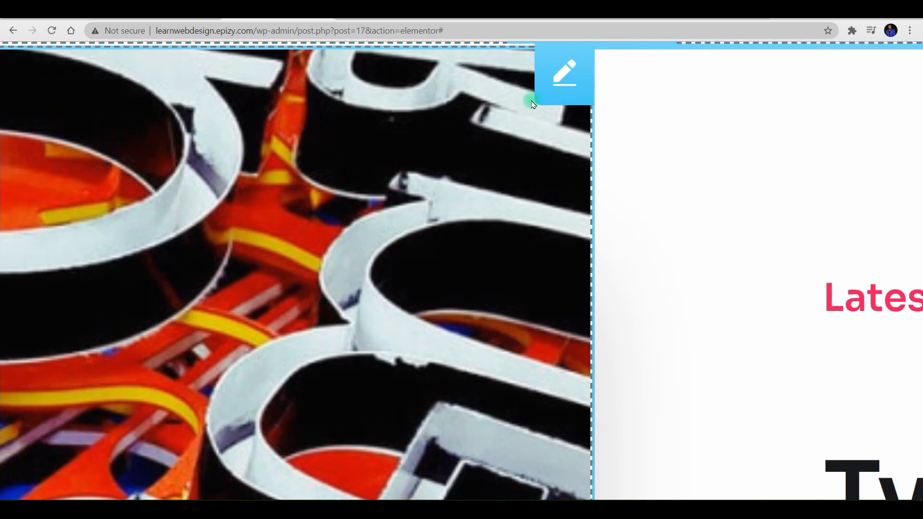
scroll(533, 104, up, 2)
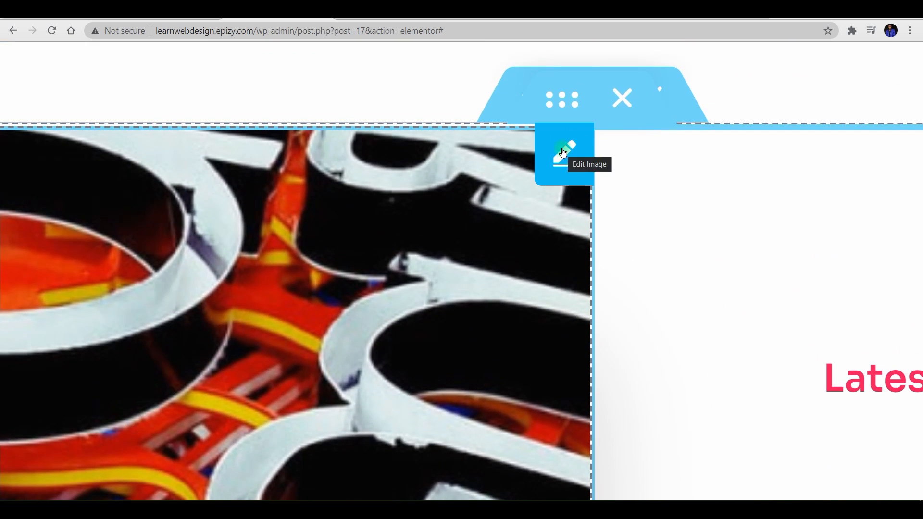
scroll(564, 153, down, 10)
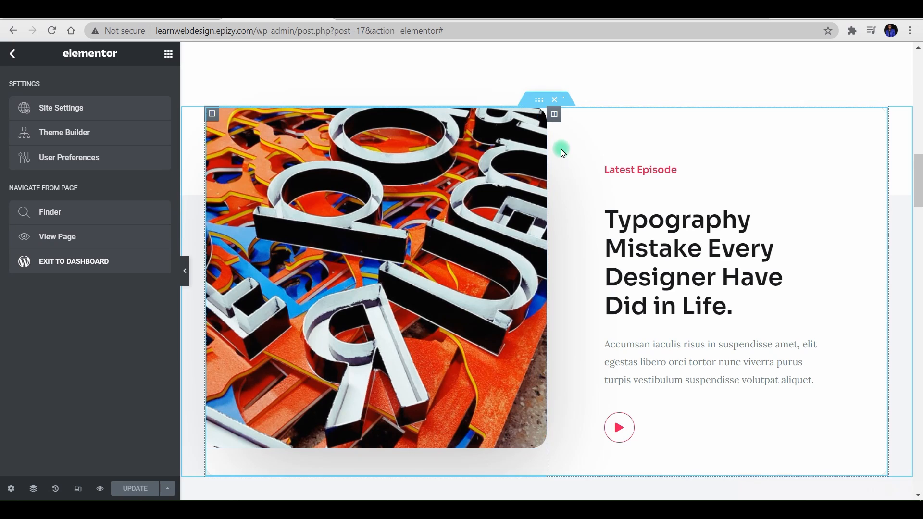
scroll(564, 153, up, 10)
scroll(484, 196, up, 1)
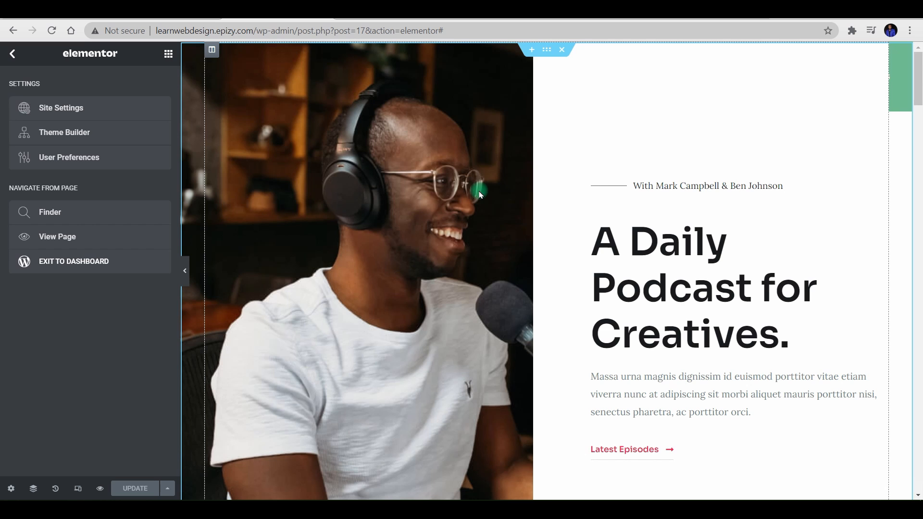
scroll(480, 194, down, 4)
scroll(478, 200, up, 4)
scroll(355, 262, down, 4)
scroll(358, 257, up, 4)
scroll(385, 253, down, 5)
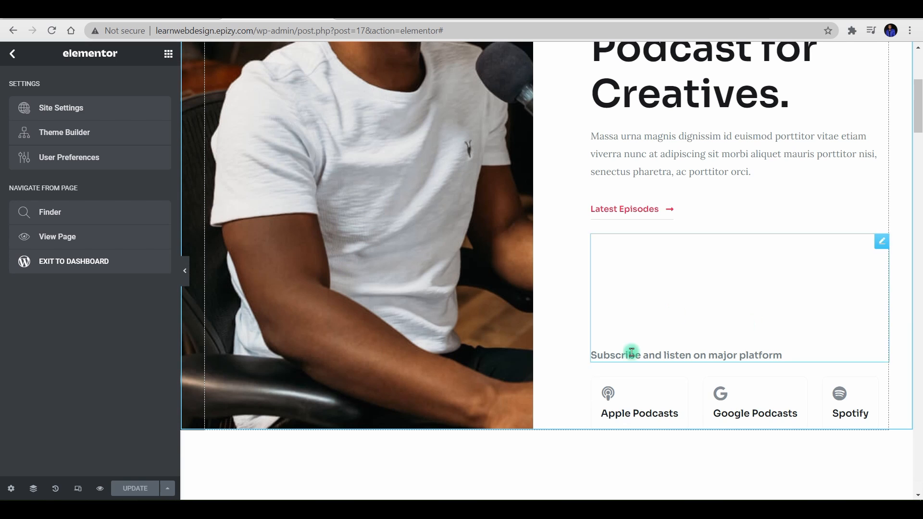
scroll(565, 365, up, 1)
scroll(566, 366, up, 4)
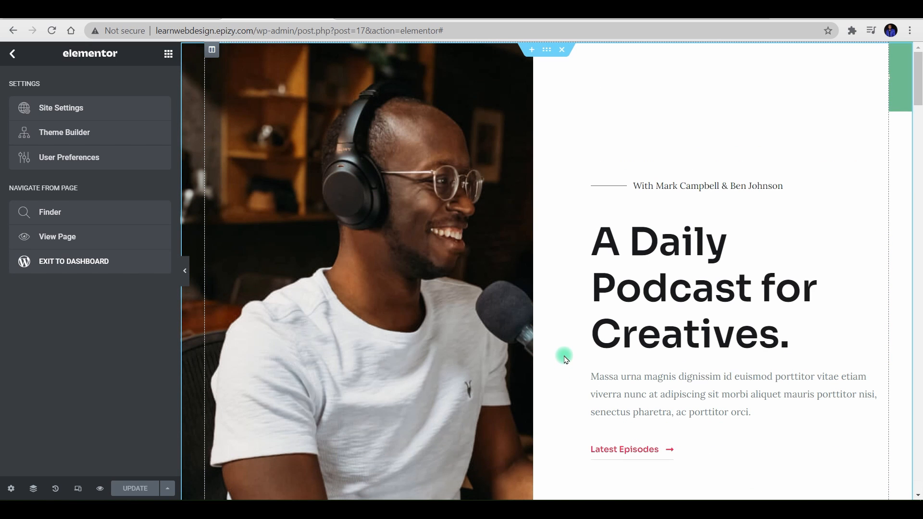
scroll(565, 358, down, 12)
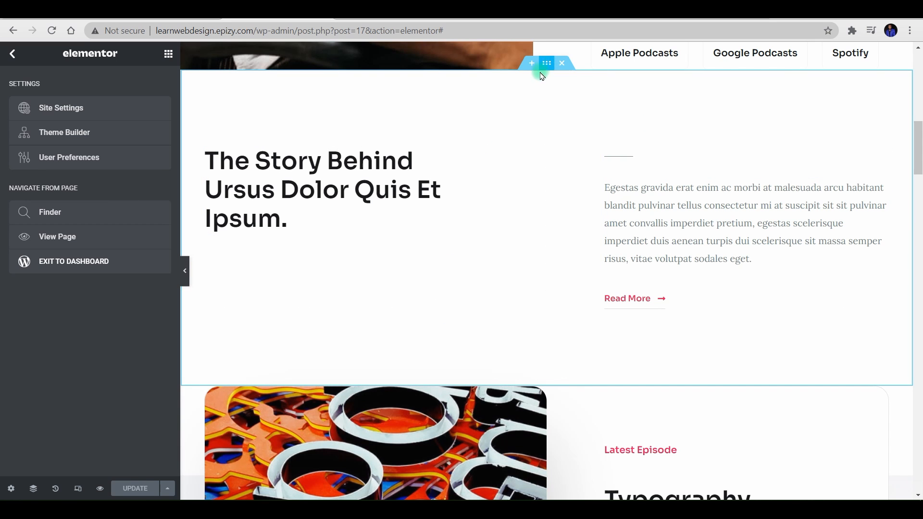
scroll(523, 202, up, 5)
scroll(524, 201, up, 7)
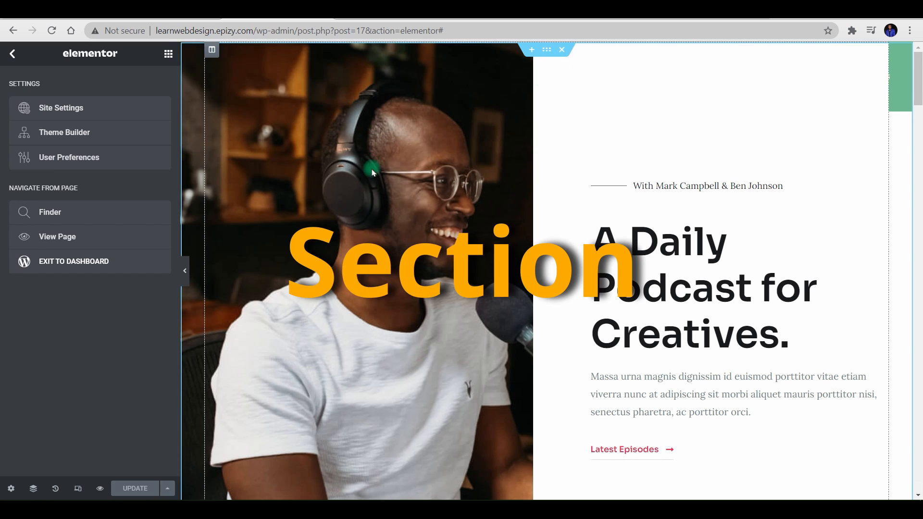
scroll(384, 298, down, 6)
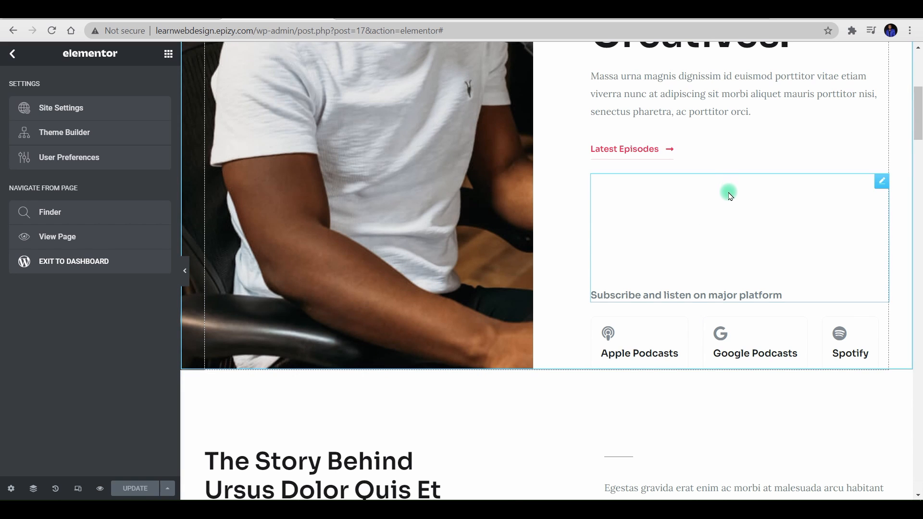
scroll(730, 196, down, 1)
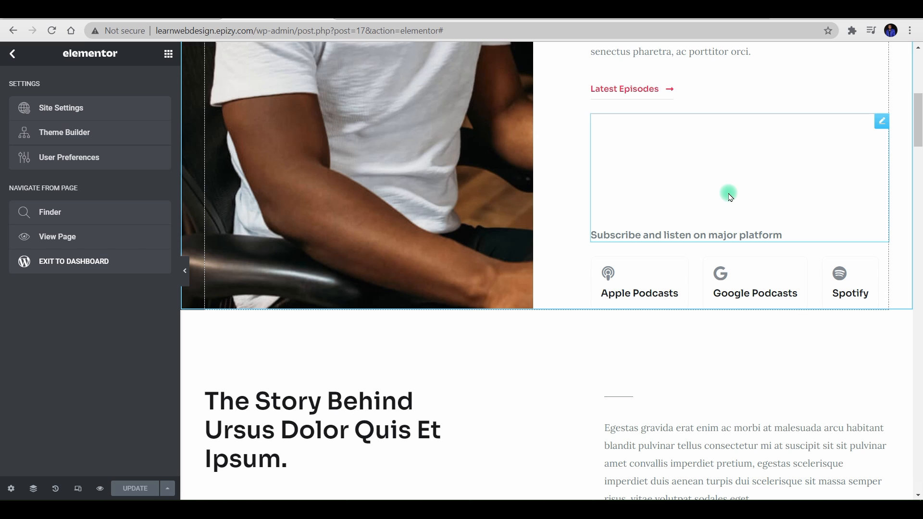
scroll(725, 190, down, 2)
scroll(620, 144, up, 8)
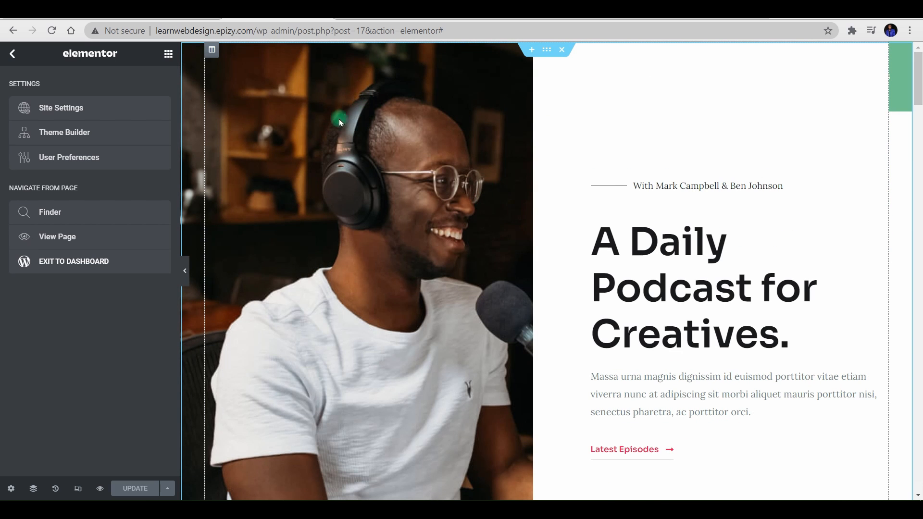
scroll(274, 336, down, 5)
scroll(284, 340, up, 5)
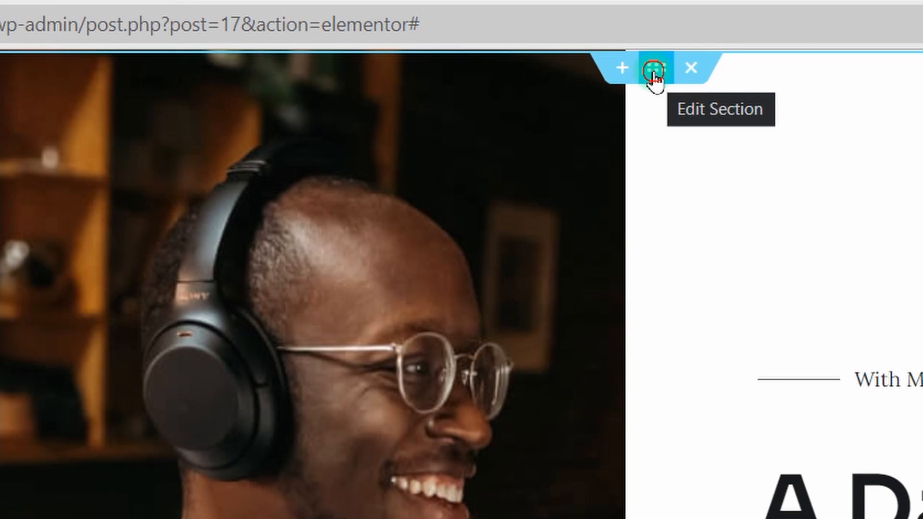
Open the hero section for editing and show its background style settings
click(653, 77)
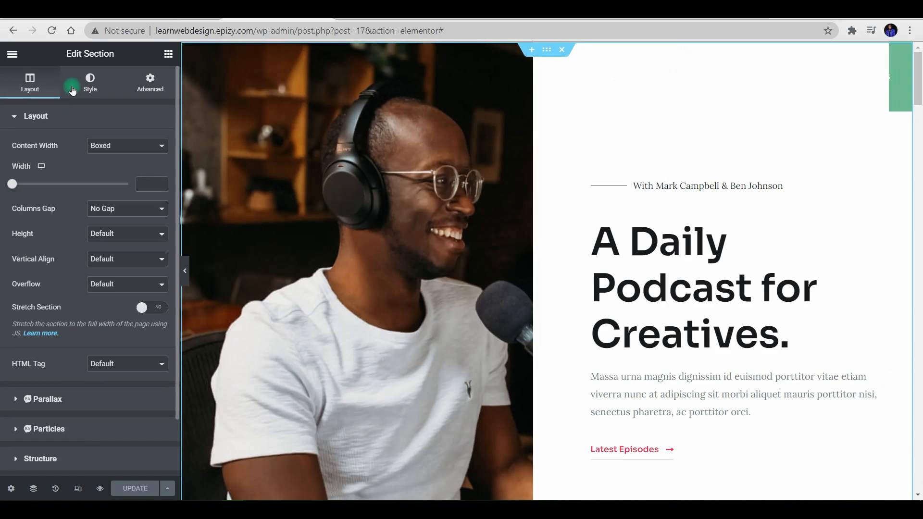
click(88, 92)
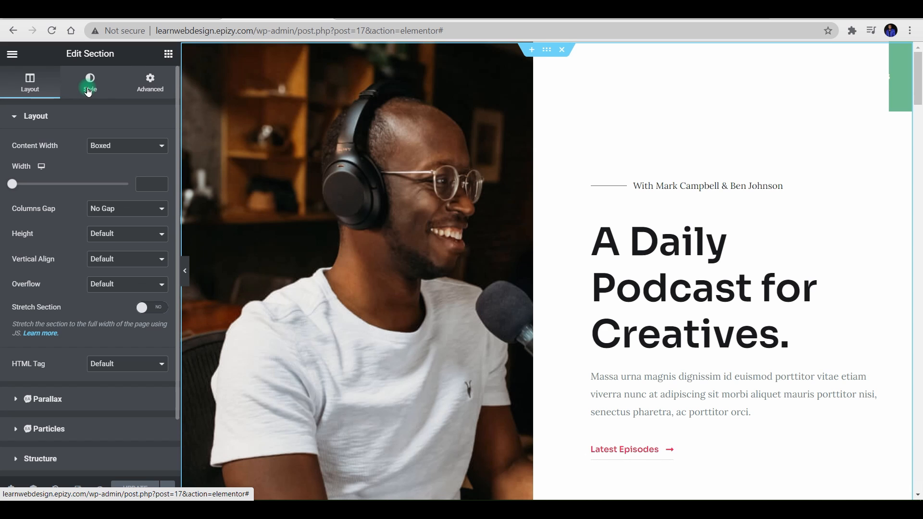
mouse_move(68, 278)
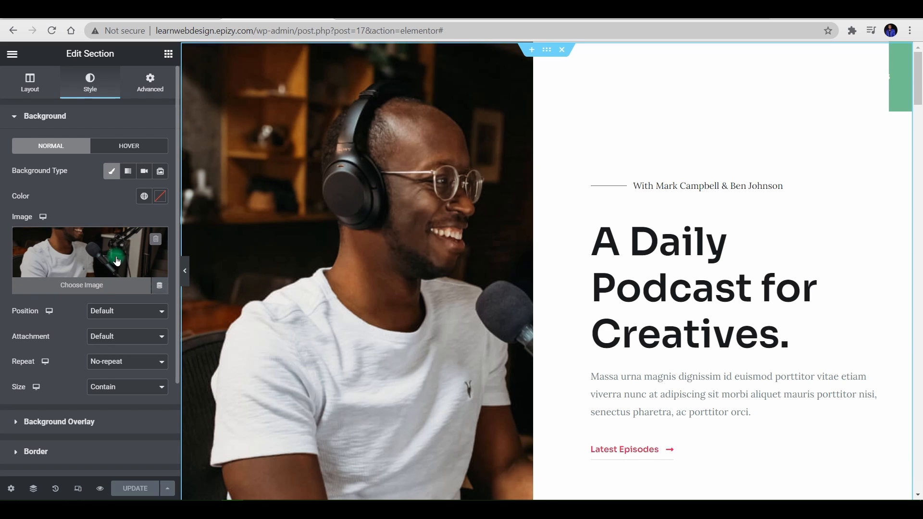
click(547, 51)
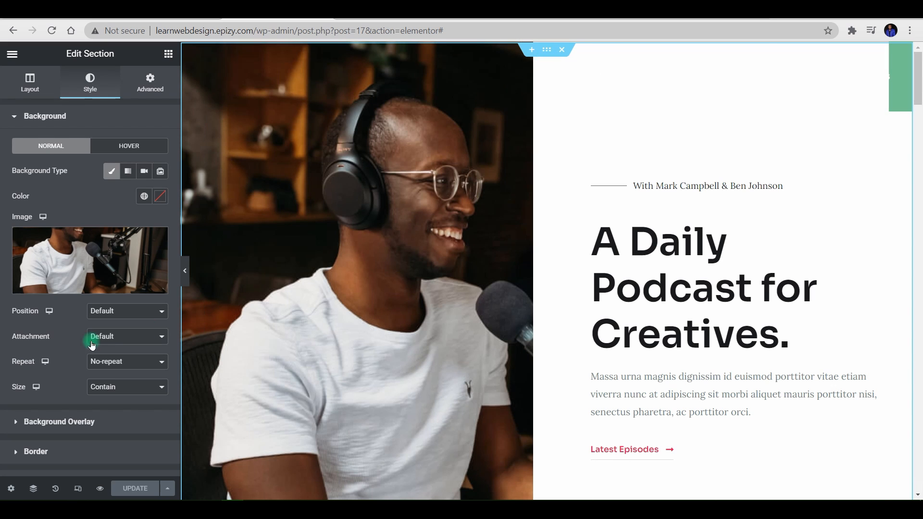
click(38, 99)
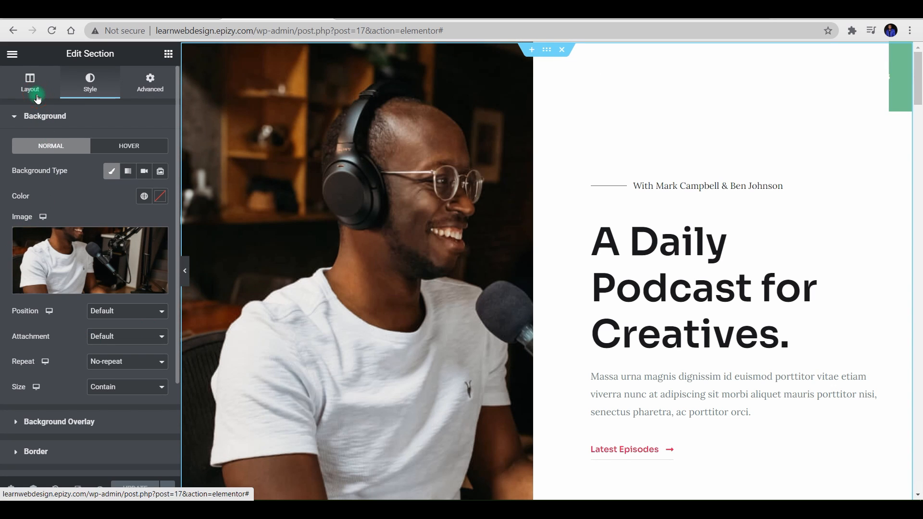
click(90, 84)
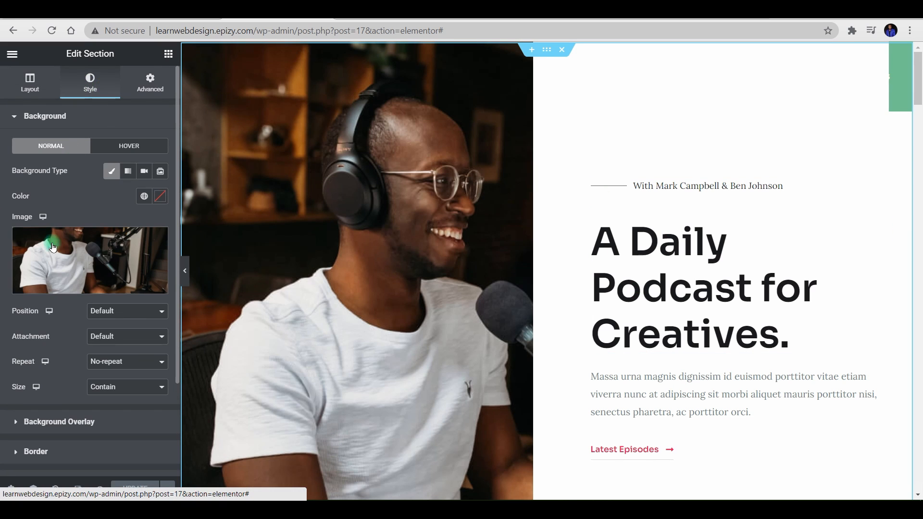
Upload anaturuchi_photo from the Anaturuchi.com folder on the Desktop to the media library for the hero section's background image
click(71, 266)
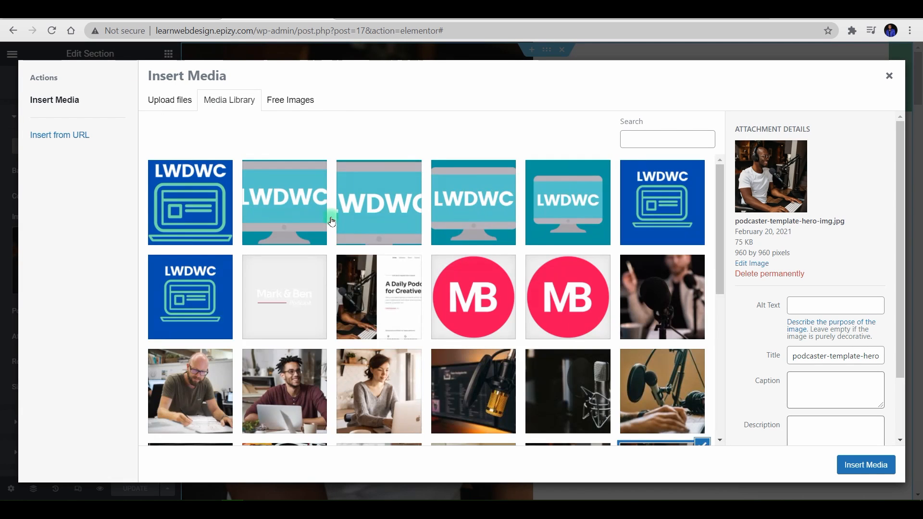
scroll(332, 226, down, 5)
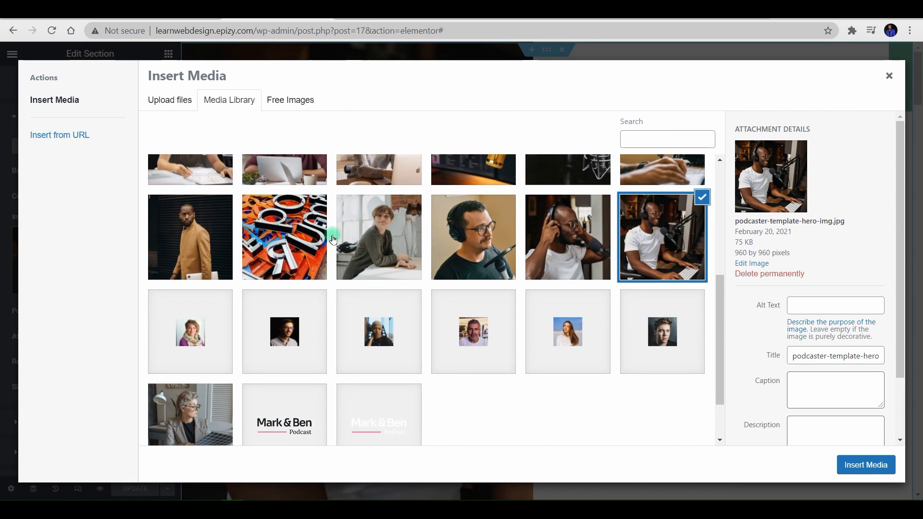
scroll(288, 222, up, 5)
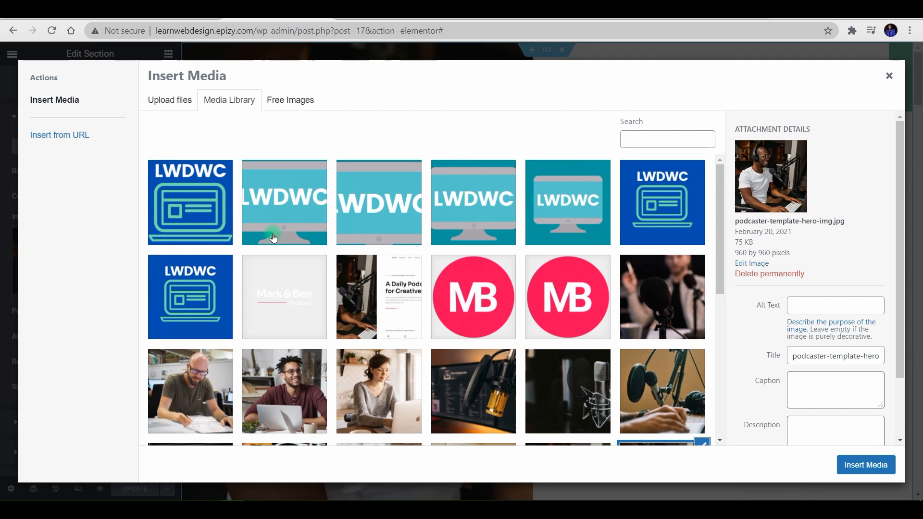
click(169, 102)
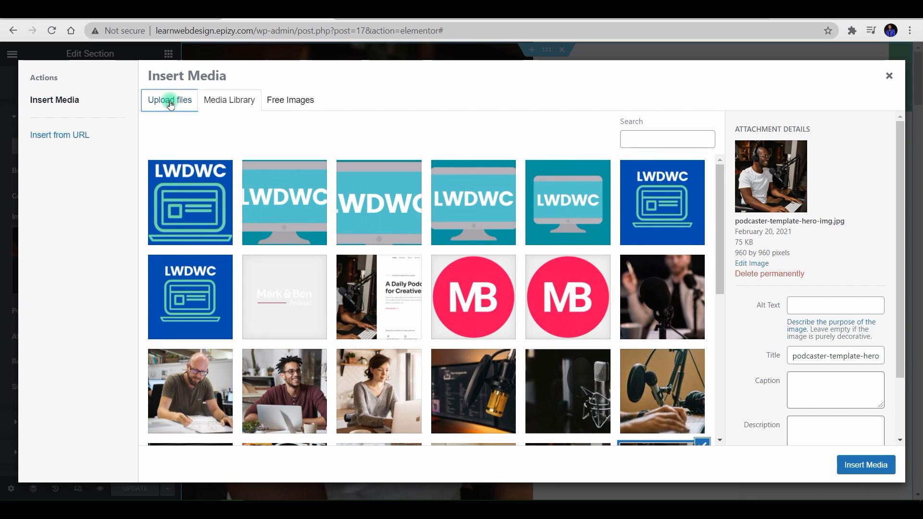
click(512, 269)
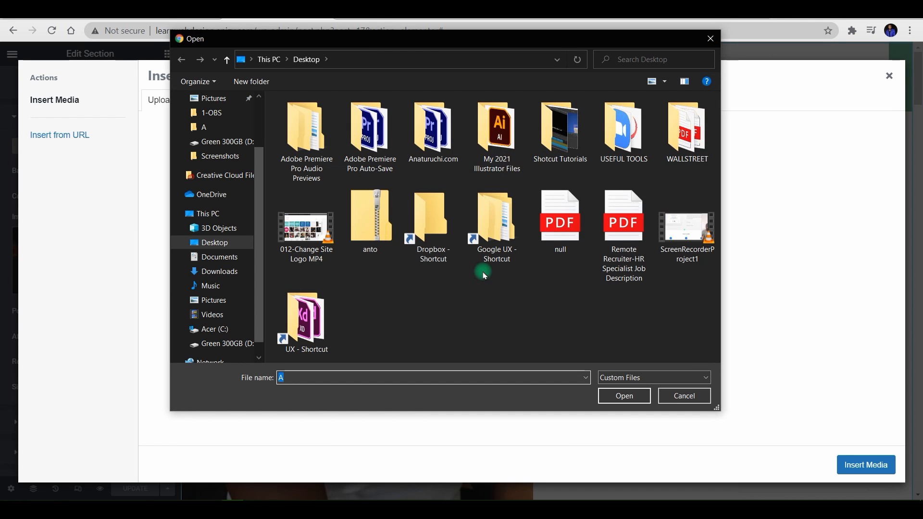
double_click(439, 123)
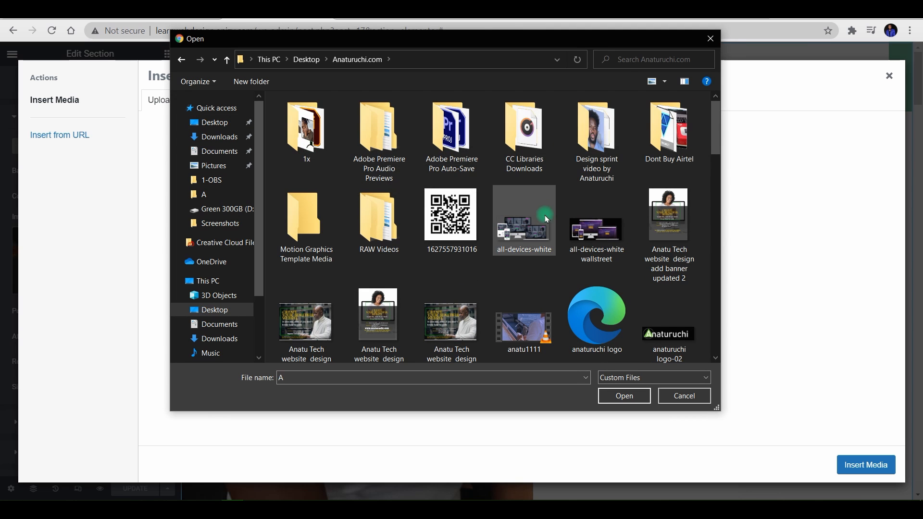
scroll(536, 187, down, 5)
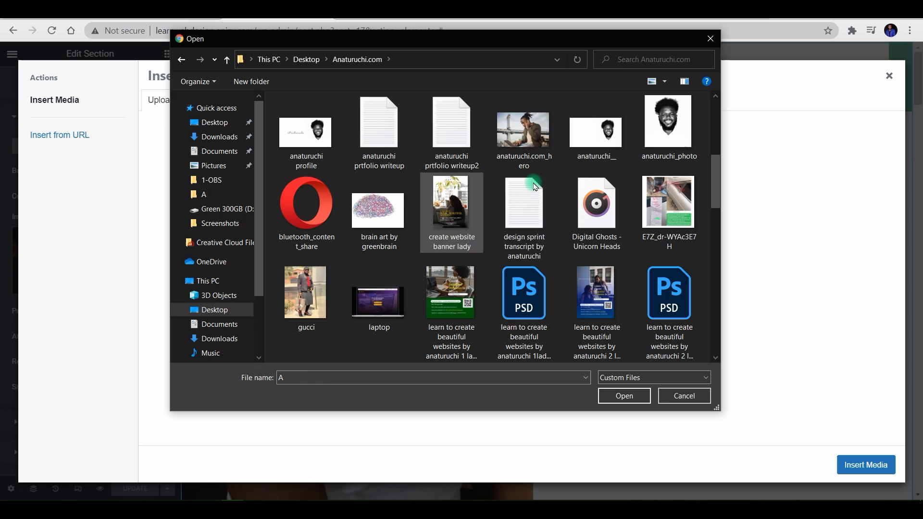
double_click(667, 126)
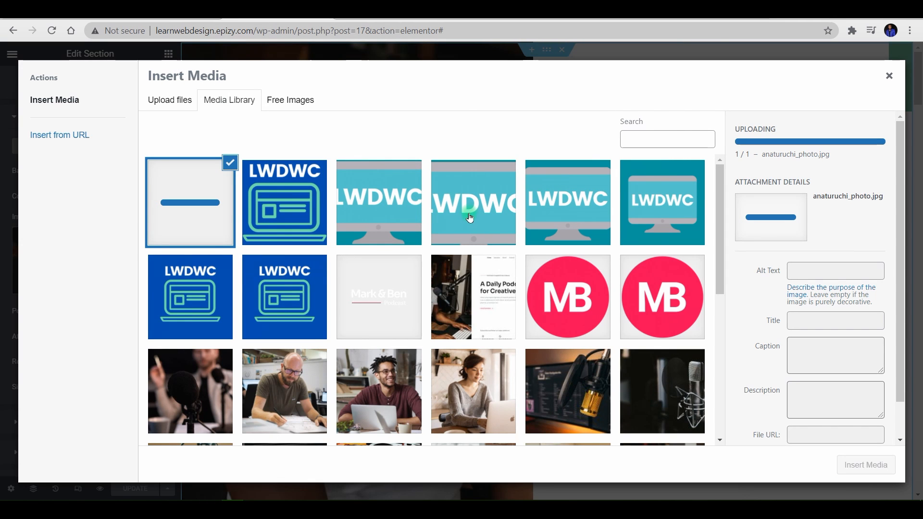
Give the uploaded photo the alt text "Anaturuchi photo" and insert it as the hero section's background image
click(835, 243)
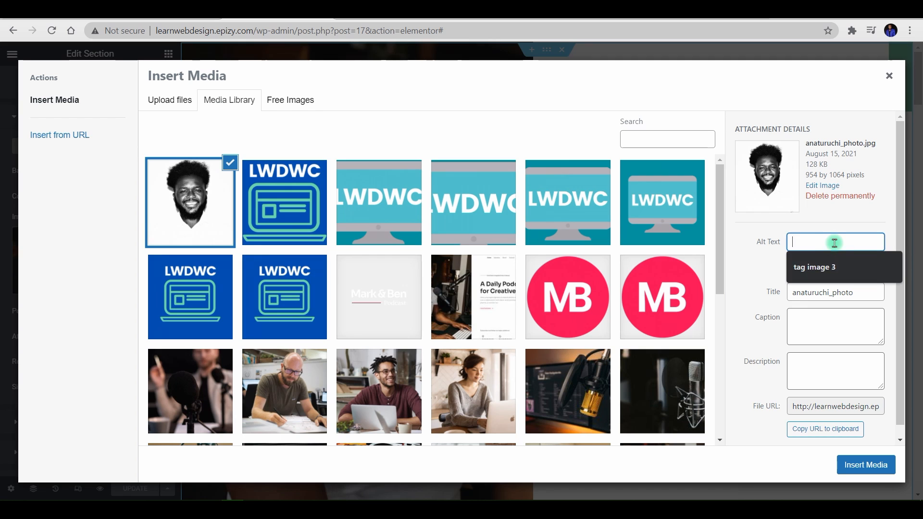
text(Ana)
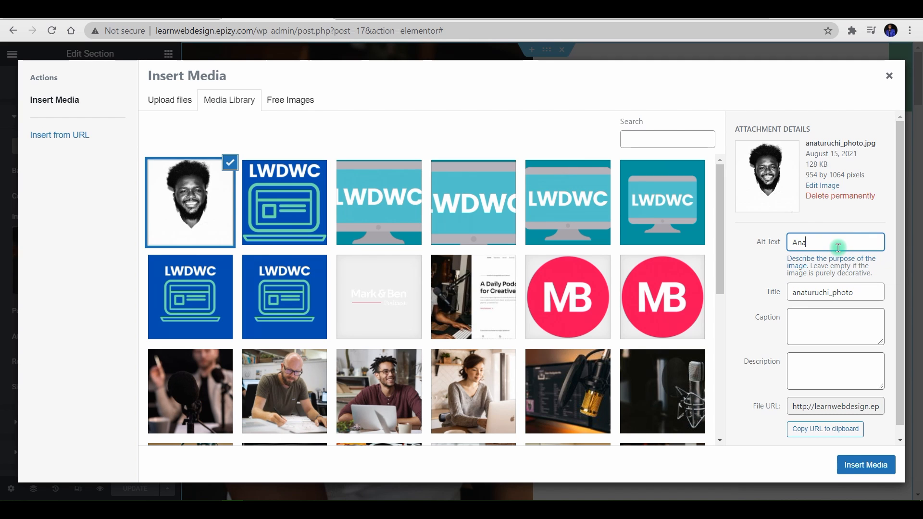
text(turuchi )
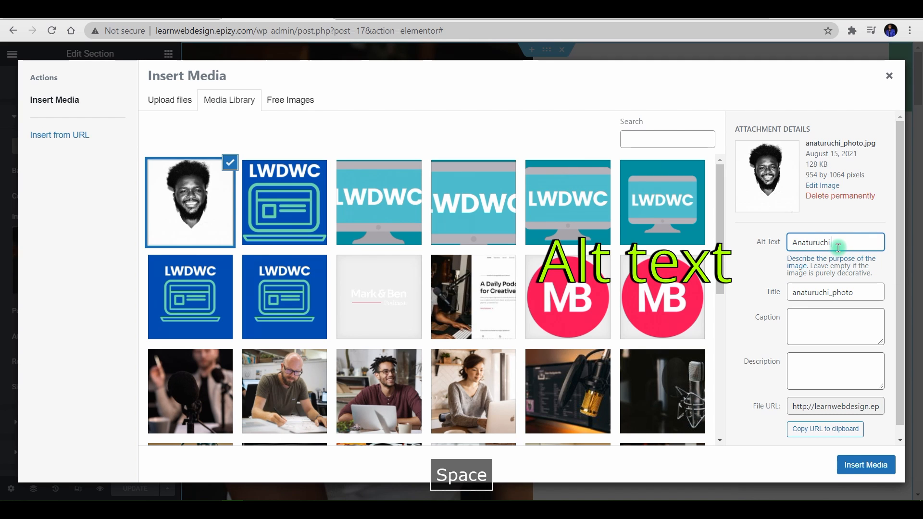
text(p)
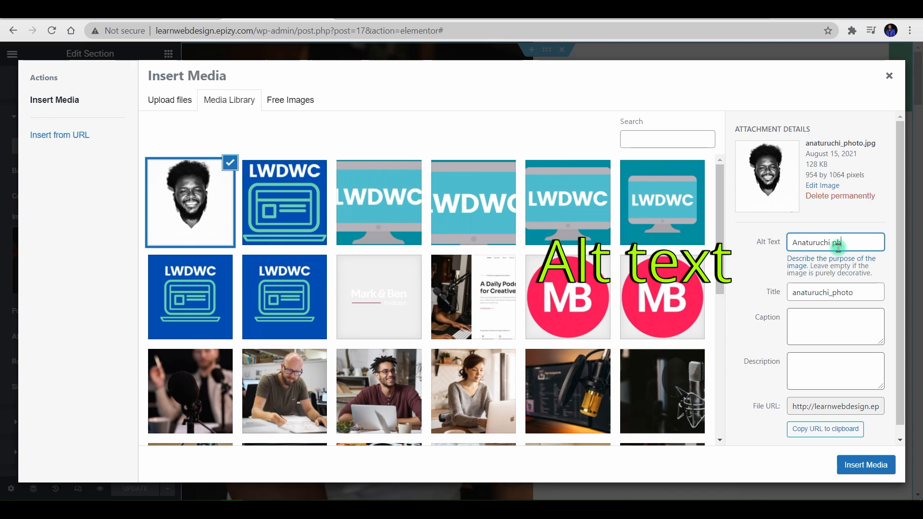
text(hoto)
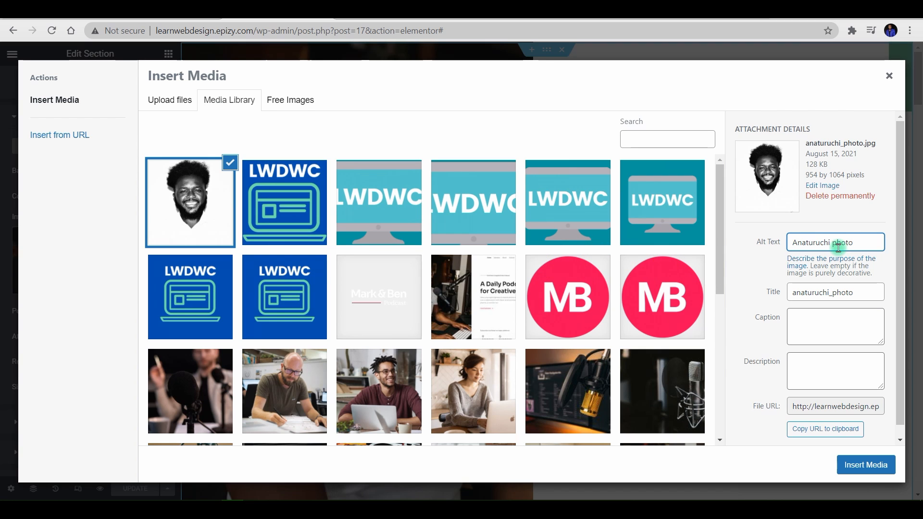
click(857, 462)
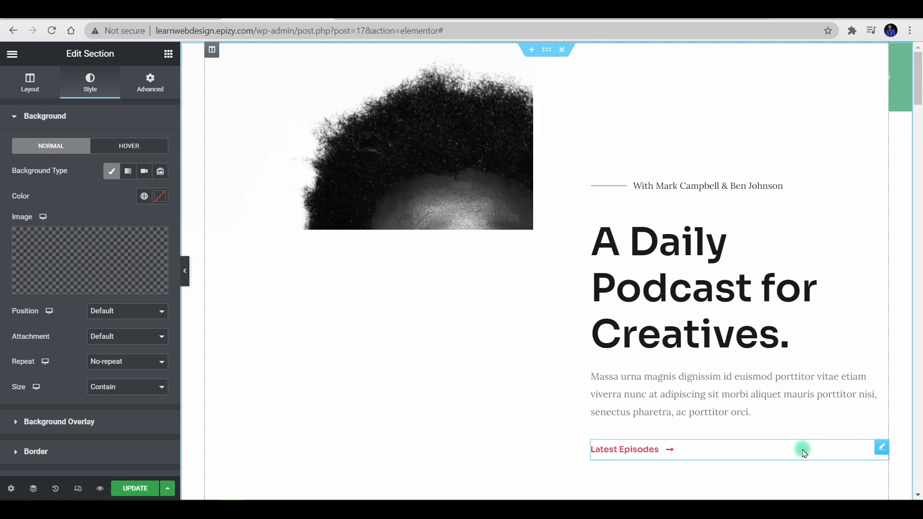
scroll(475, 396, down, 3)
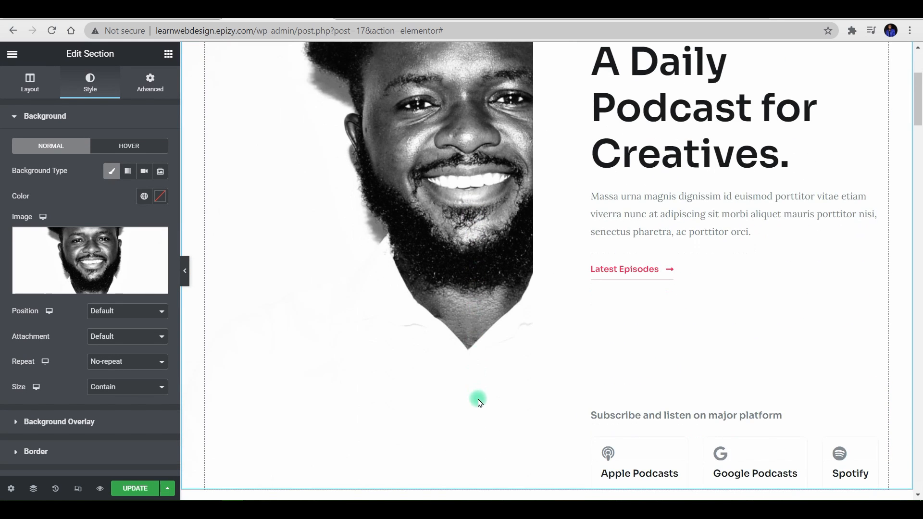
Examine the hero section from its heading to the podcast platform links to check how the new background photo sits
scroll(478, 397, up, 3)
scroll(505, 394, down, 5)
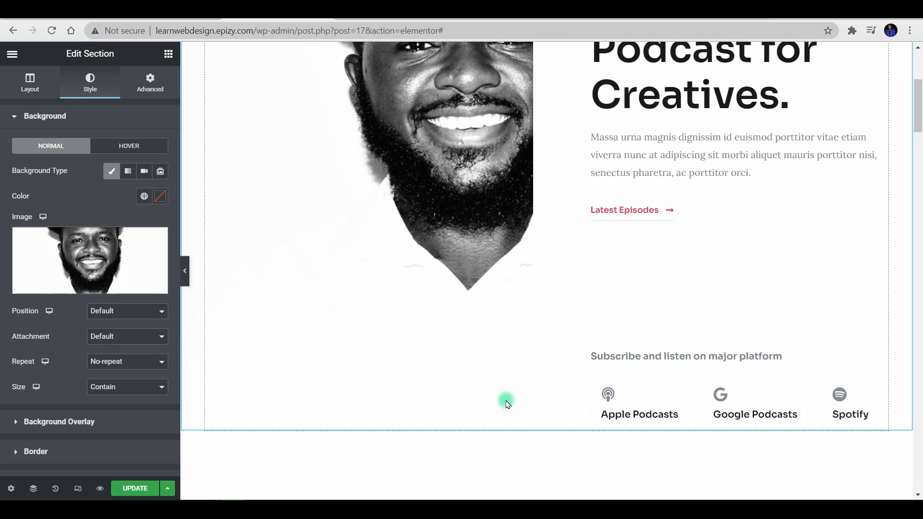
scroll(506, 398, up, 5)
scroll(500, 385, down, 5)
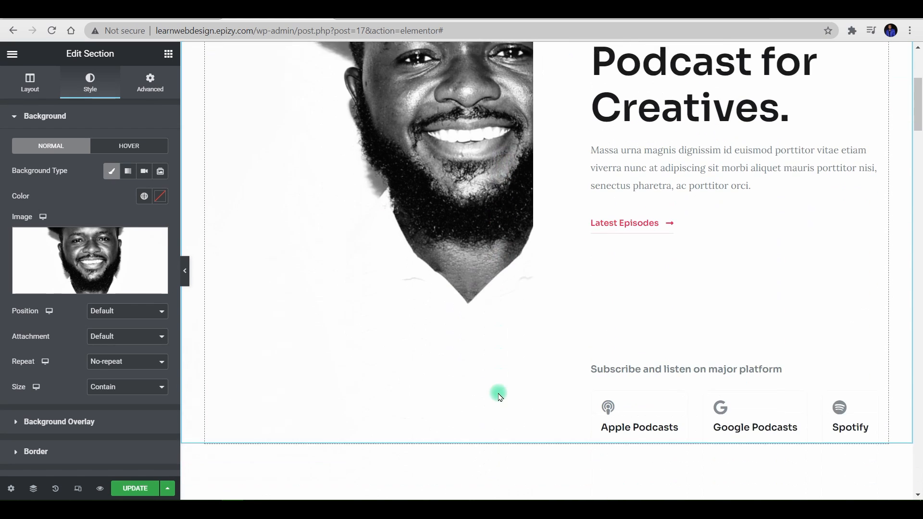
scroll(497, 394, up, 5)
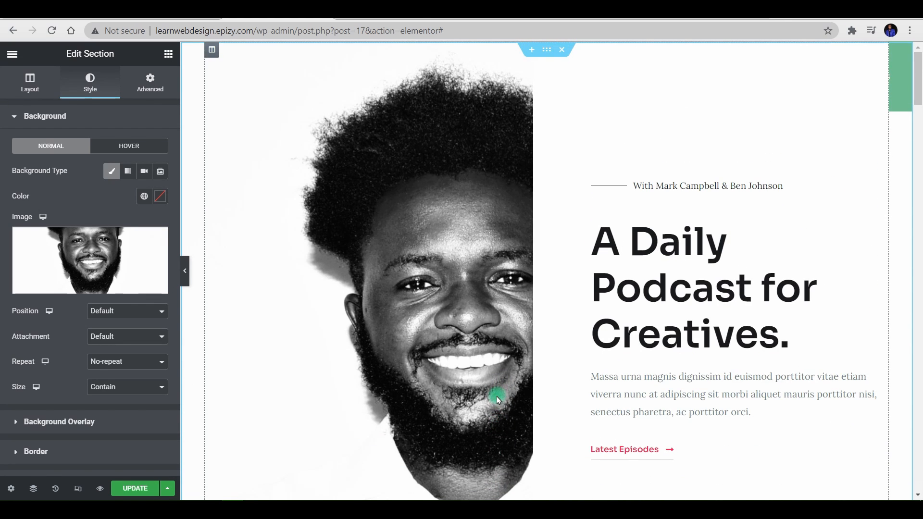
scroll(497, 396, down, 4)
scroll(496, 397, up, 4)
Open the Latest Episode section's image for editing and bring up the media chooser to replace it
click(611, 288)
scroll(622, 283, down, 4)
scroll(623, 283, down, 10)
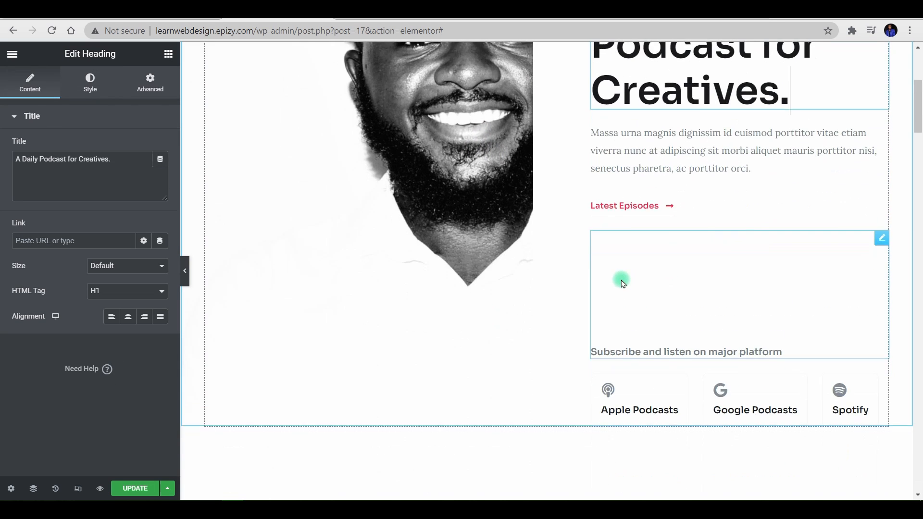
scroll(622, 283, down, 6)
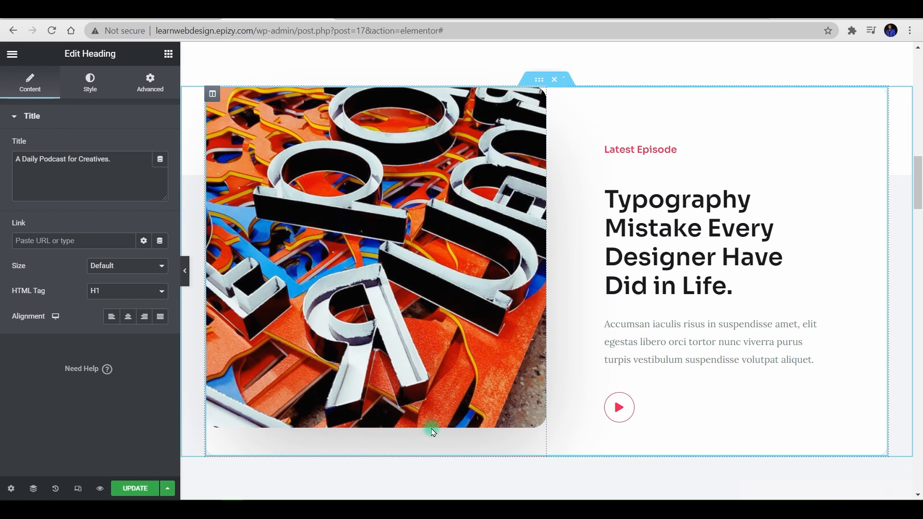
scroll(459, 424, up, 8)
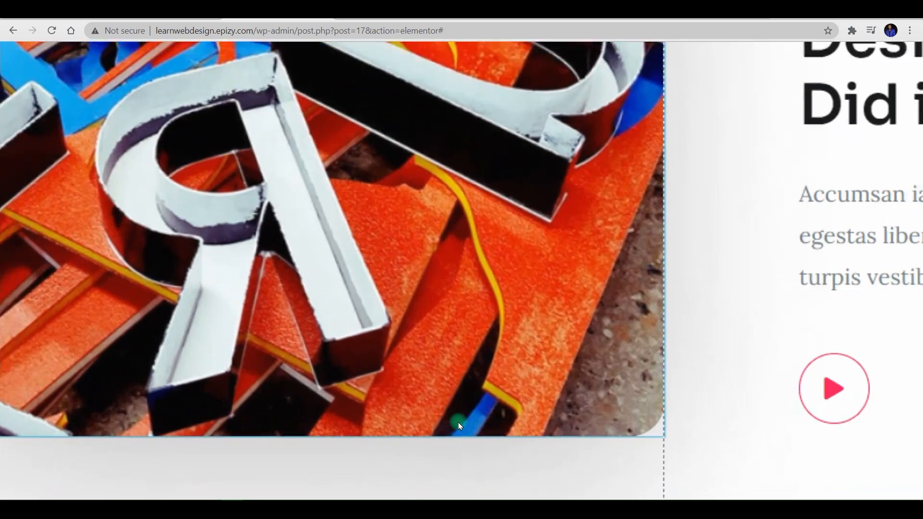
scroll(459, 425, down, 8)
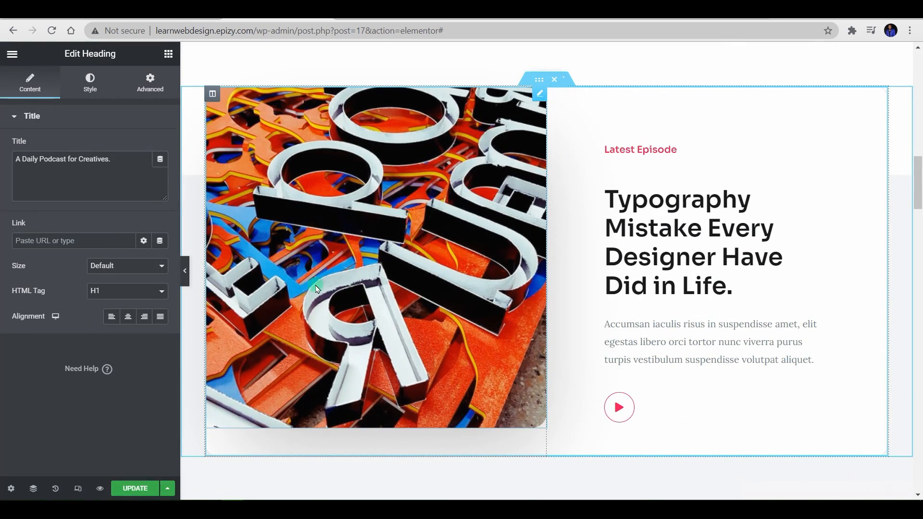
click(540, 99)
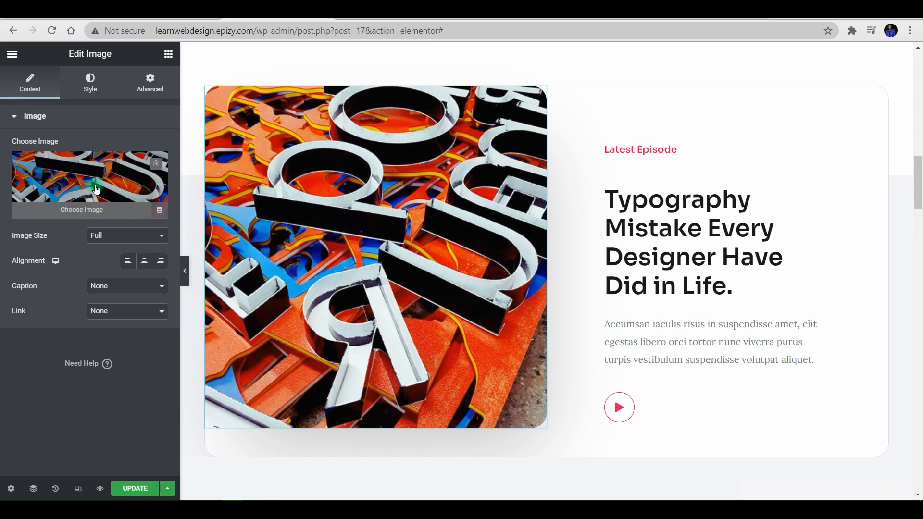
click(79, 213)
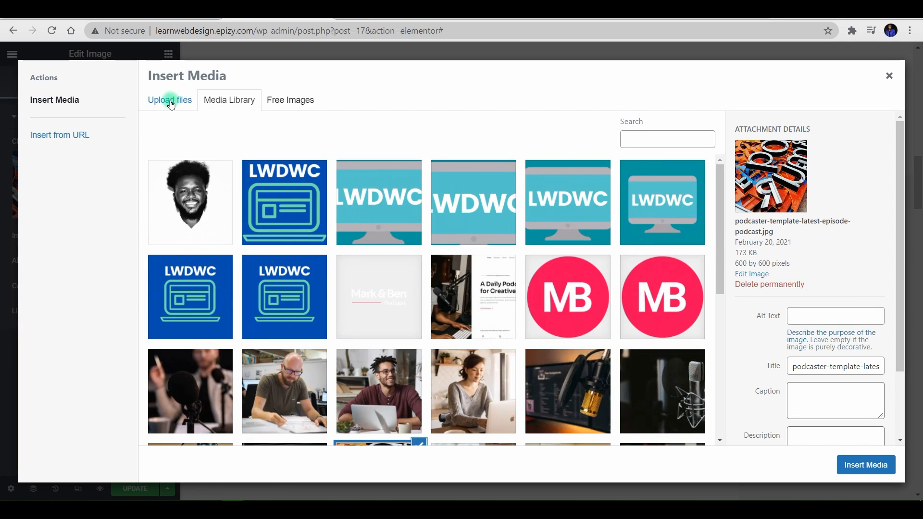
Upload the JPG "learn to create beautiful websites by anaturuchi" from the Anaturuchi.com folder for the Latest Episode image
click(171, 101)
click(205, 100)
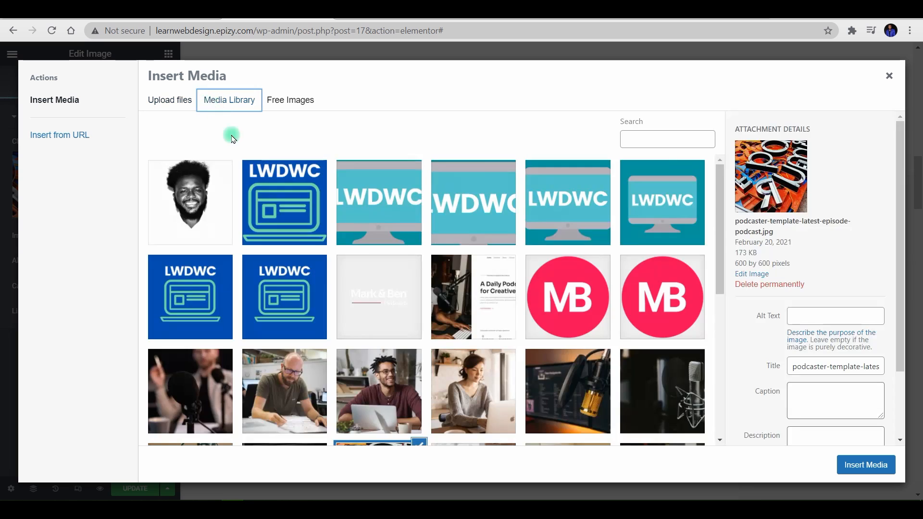
scroll(282, 255, down, 2)
scroll(283, 255, down, 3)
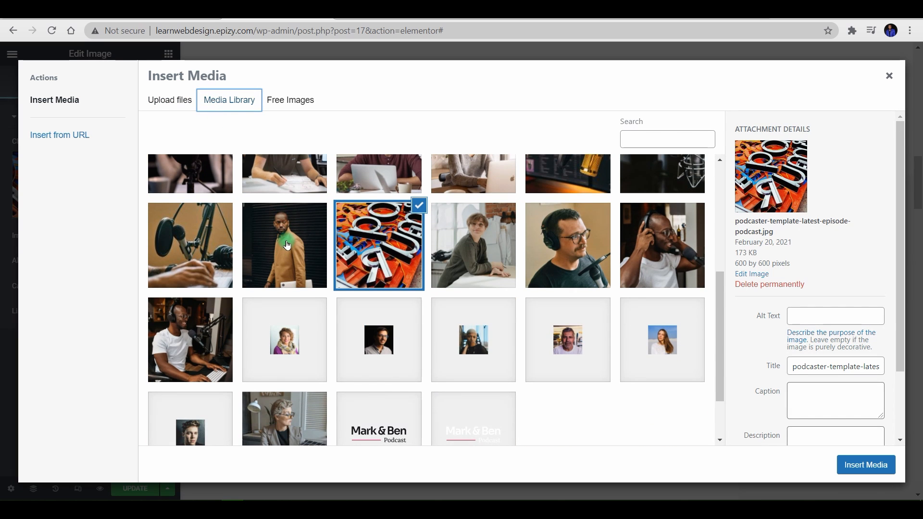
scroll(289, 238, up, 5)
click(171, 99)
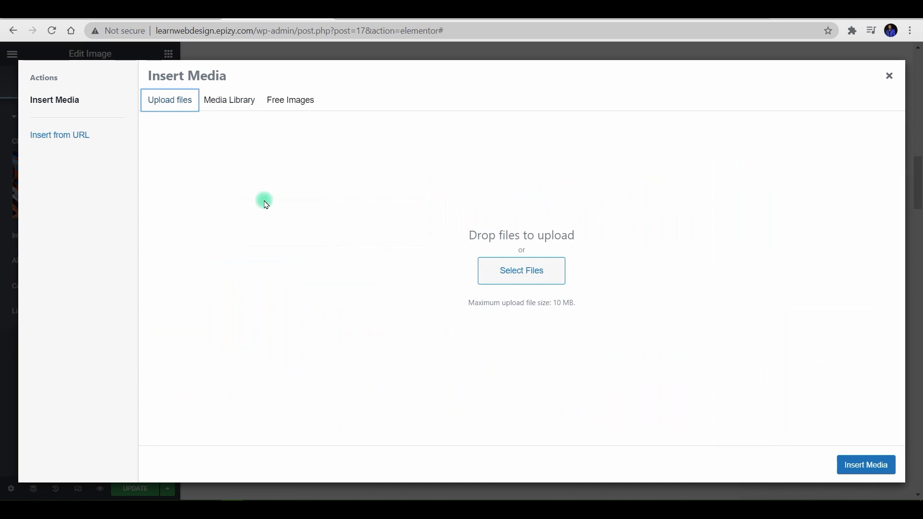
click(555, 275)
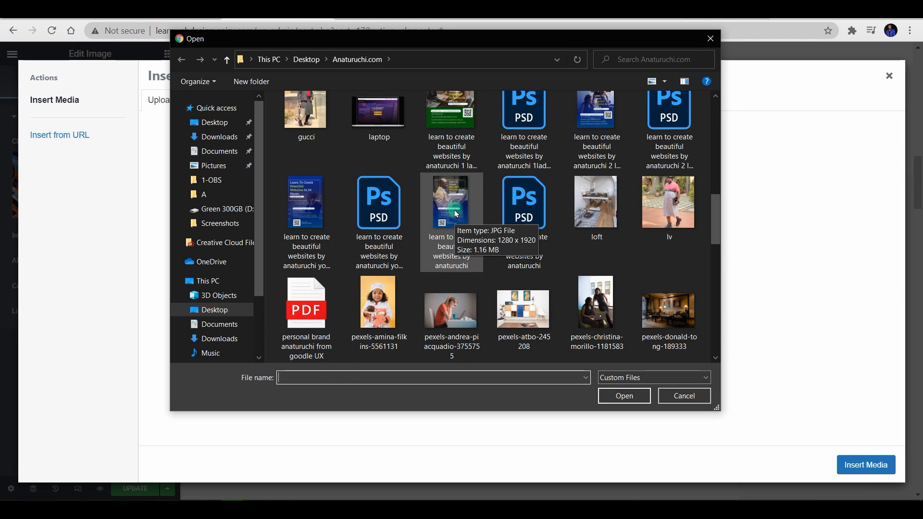
double_click(456, 214)
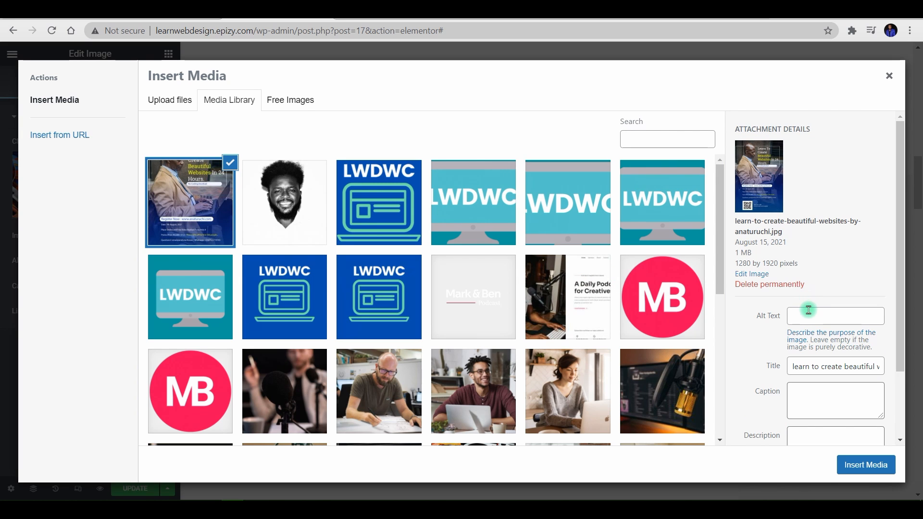
Give the uploaded poster the alt text "a poster photo" and insert it as the Latest Episode image
click(809, 313)
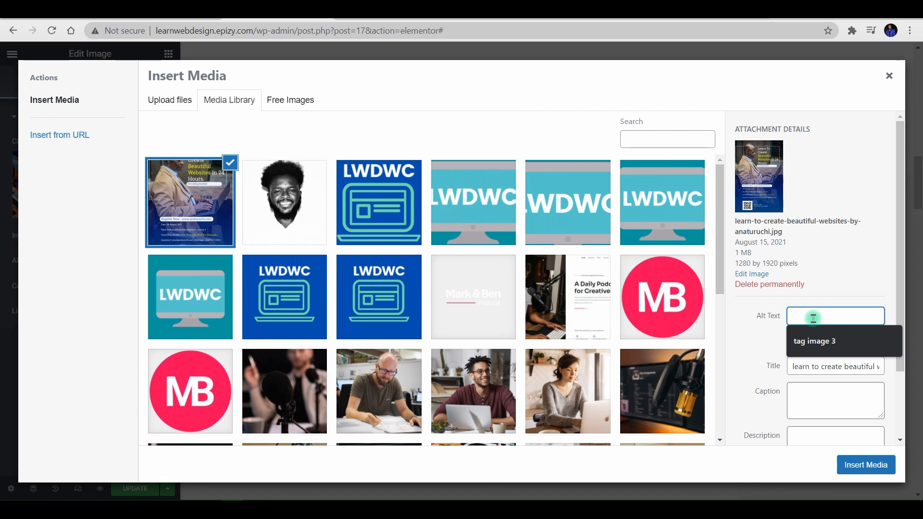
text(a p)
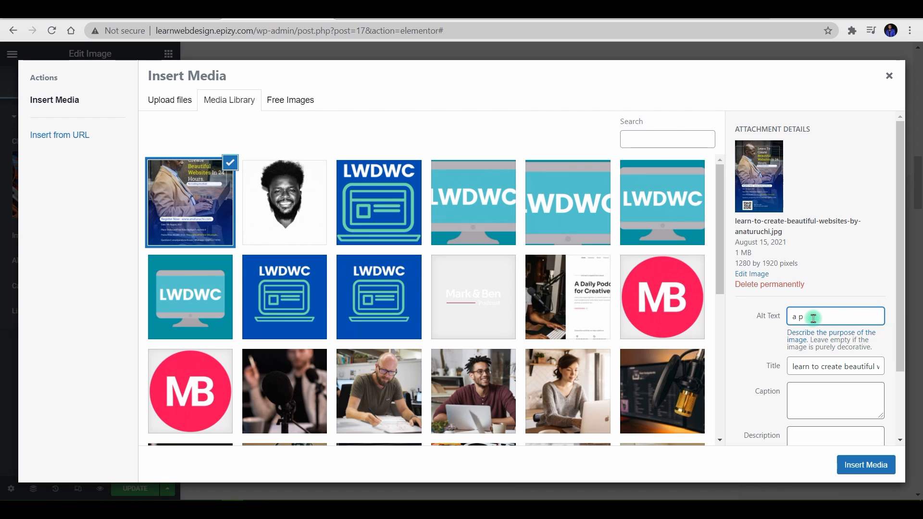
text(oster photo)
click(864, 465)
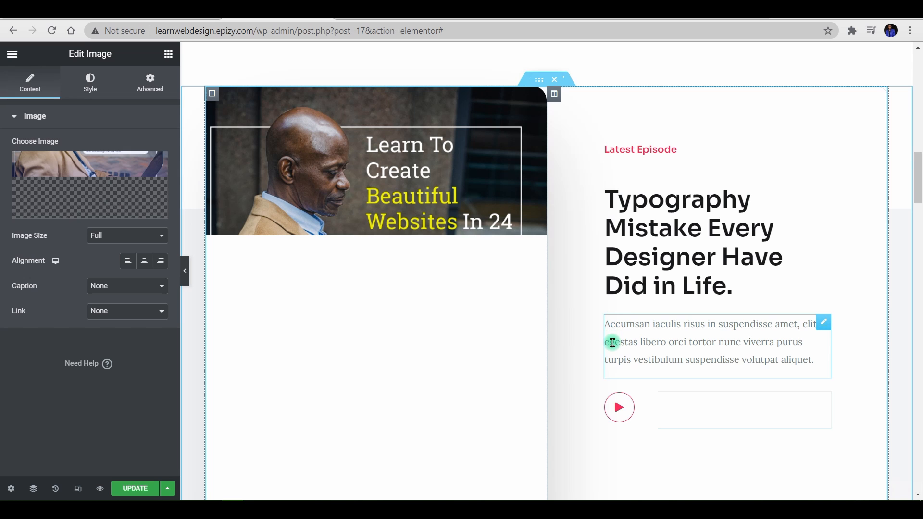
Examine the replaced Latest Episode poster and compare it with the hero section's background photo
scroll(578, 357, down, 2)
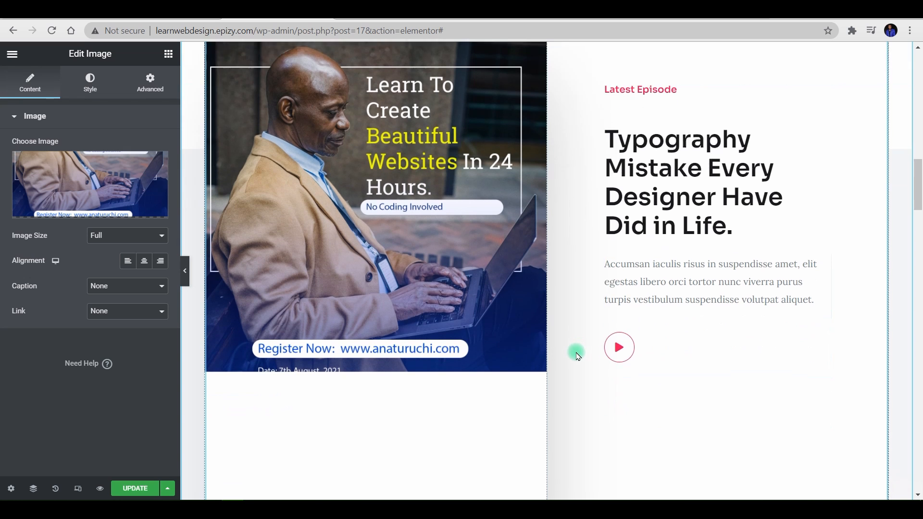
scroll(578, 356, down, 2)
scroll(575, 352, up, 6)
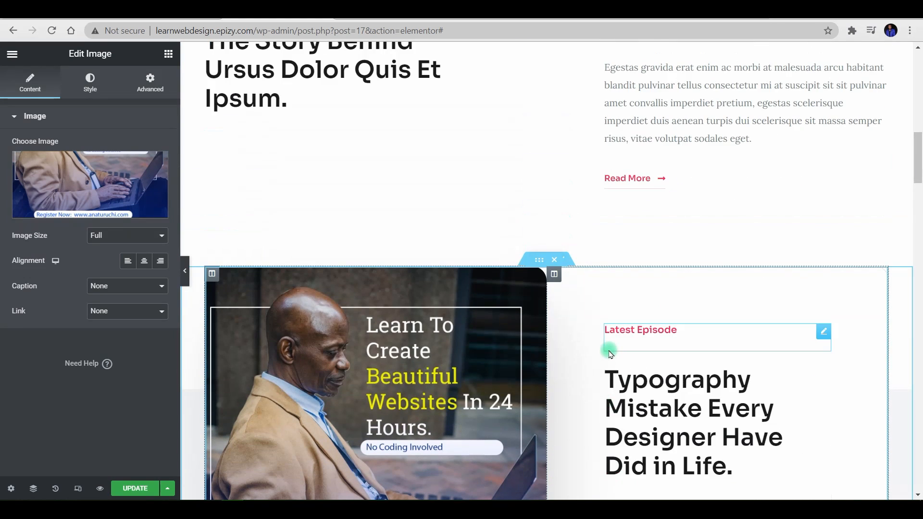
scroll(610, 355, up, 12)
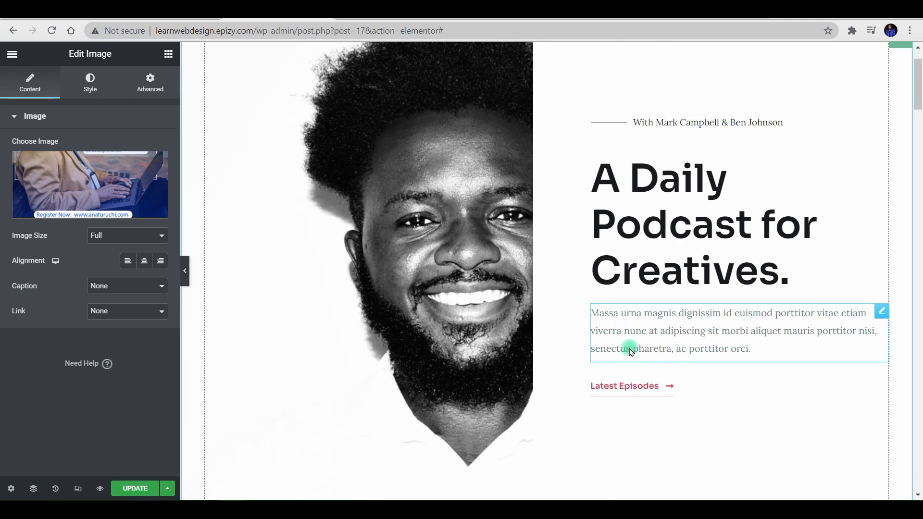
scroll(631, 353, down, 10)
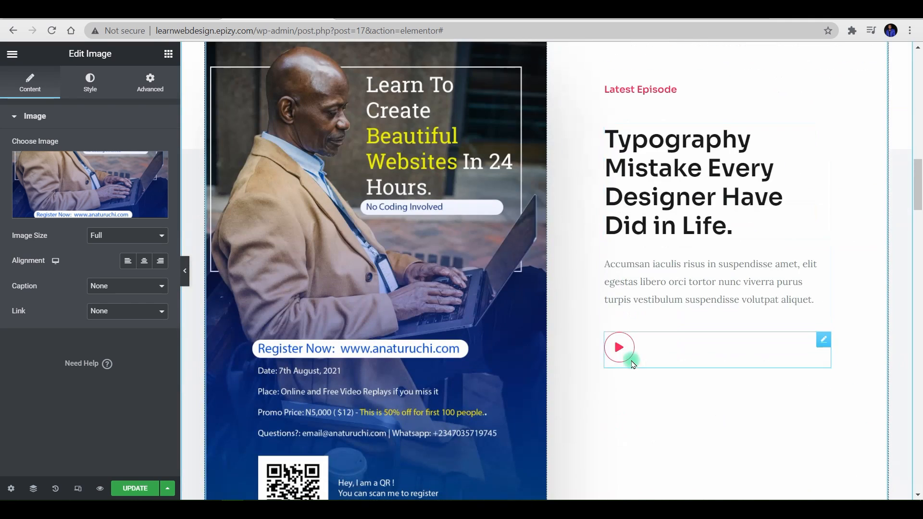
scroll(632, 363, up, 5)
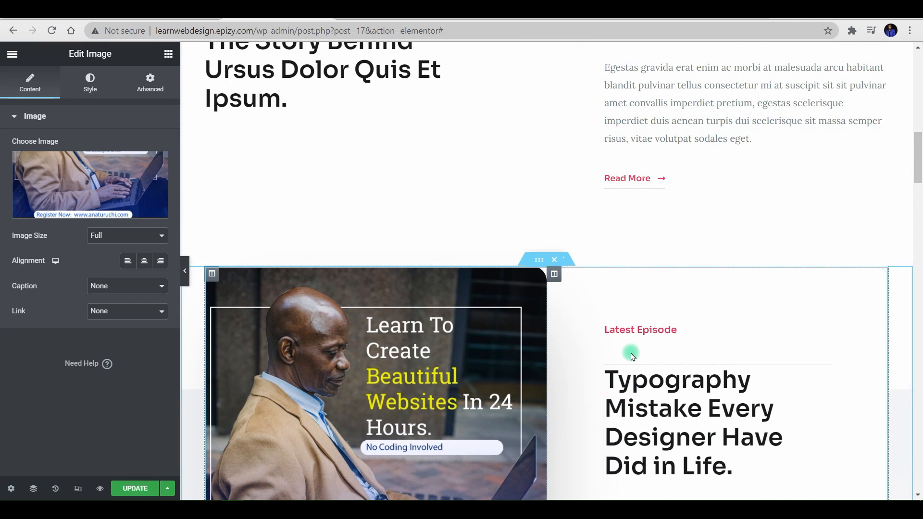
Return to the hero section and open its background style settings
scroll(632, 357, up, 10)
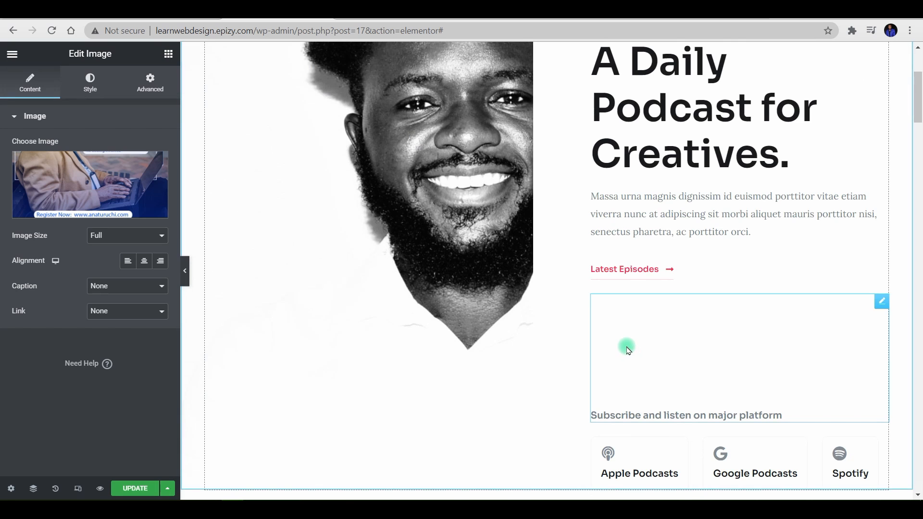
scroll(625, 347, up, 3)
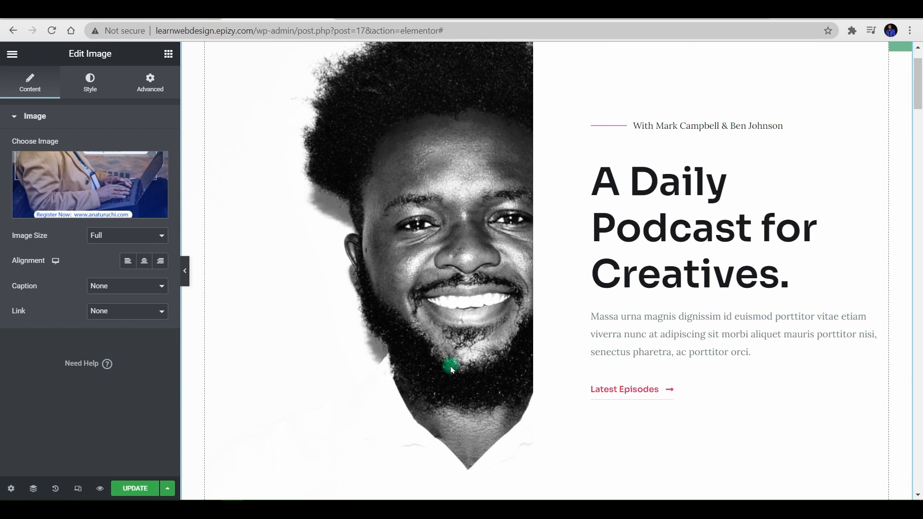
scroll(417, 377, up, 2)
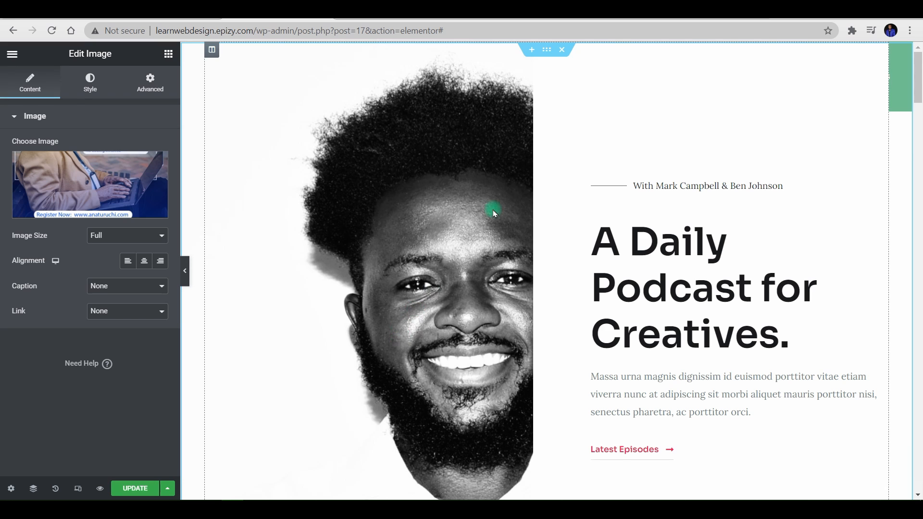
click(536, 68)
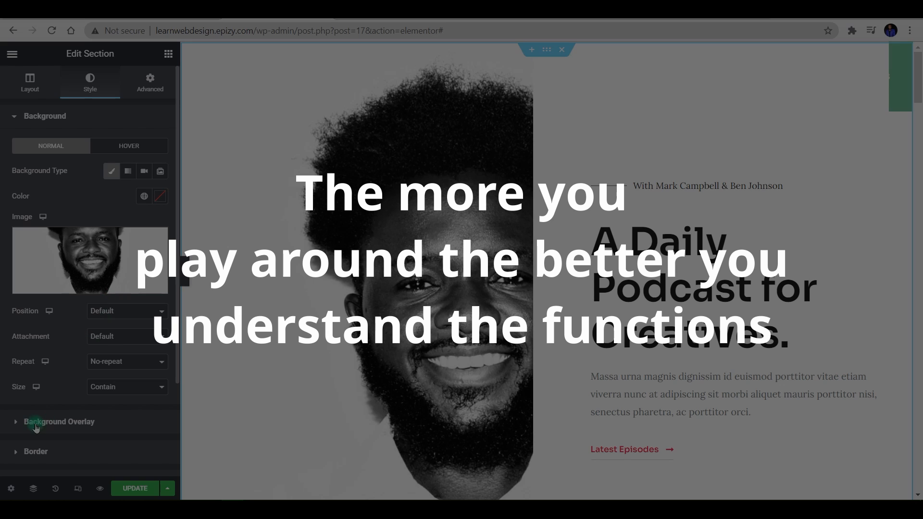
Try the Center Center and Center Left positions for the hero background image, restoring Default after each
click(112, 310)
click(102, 334)
click(129, 312)
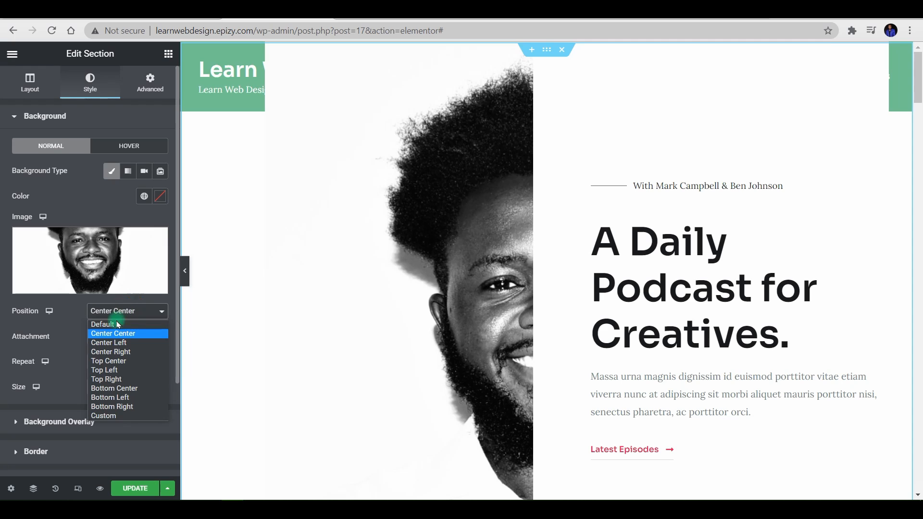
click(102, 325)
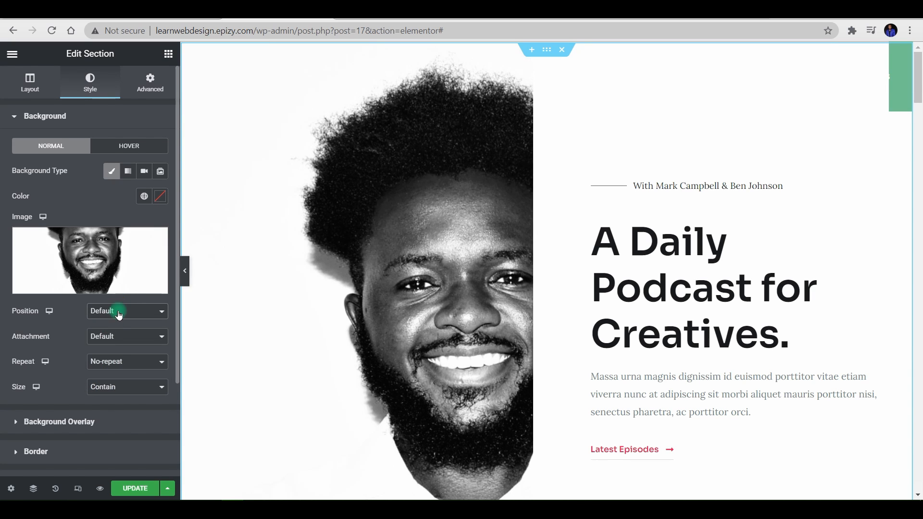
click(118, 315)
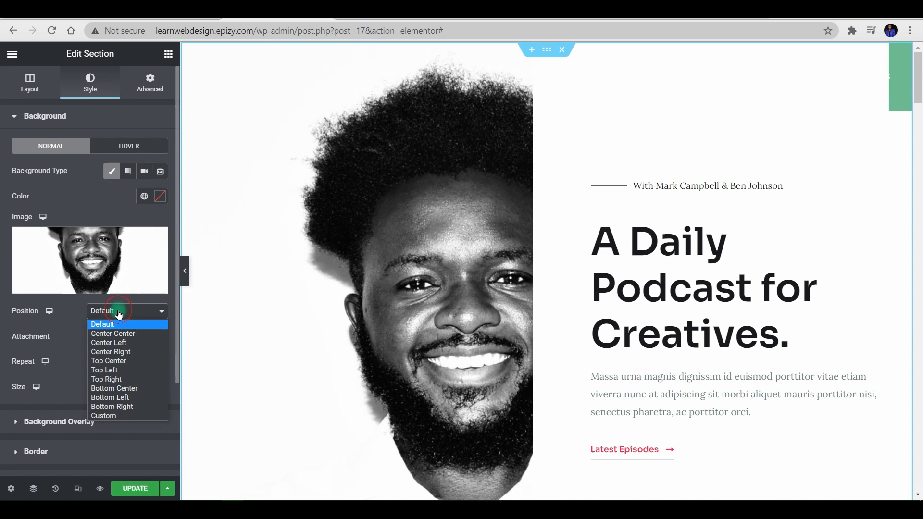
click(105, 346)
click(120, 311)
click(102, 326)
Try the Scroll attachment for the hero background image and check how it moves with the page
click(98, 341)
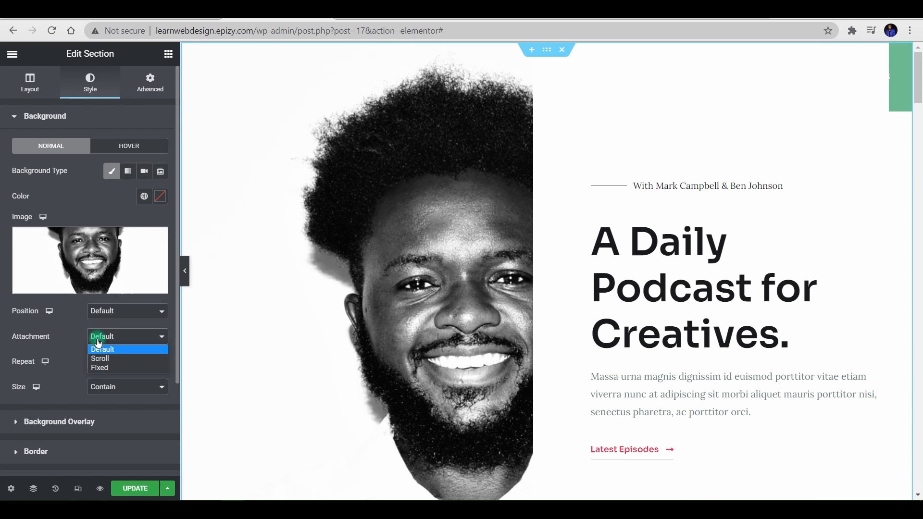
click(99, 362)
scroll(484, 267, down, 4)
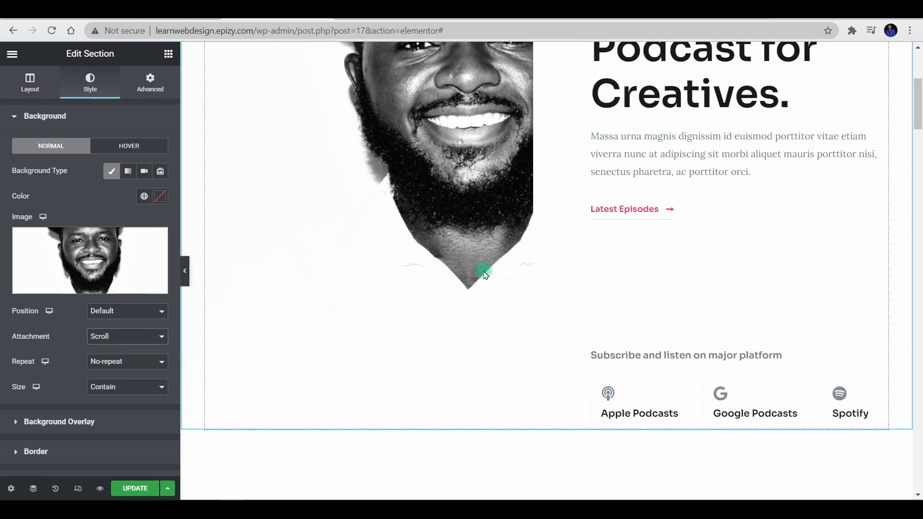
Set the hero background image's attachment to Fixed and check the parallax effect through the section
click(144, 337)
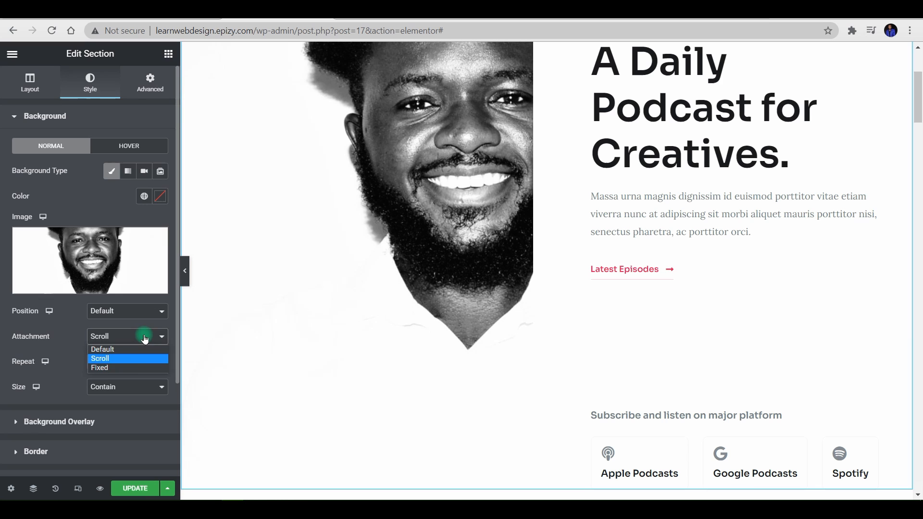
click(137, 369)
scroll(447, 255, down, 3)
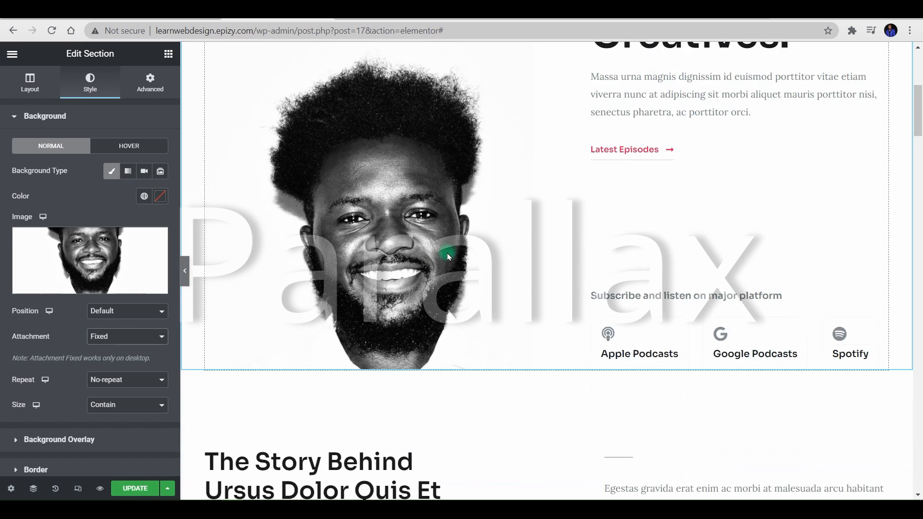
scroll(448, 256, down, 5)
scroll(448, 262, up, 7)
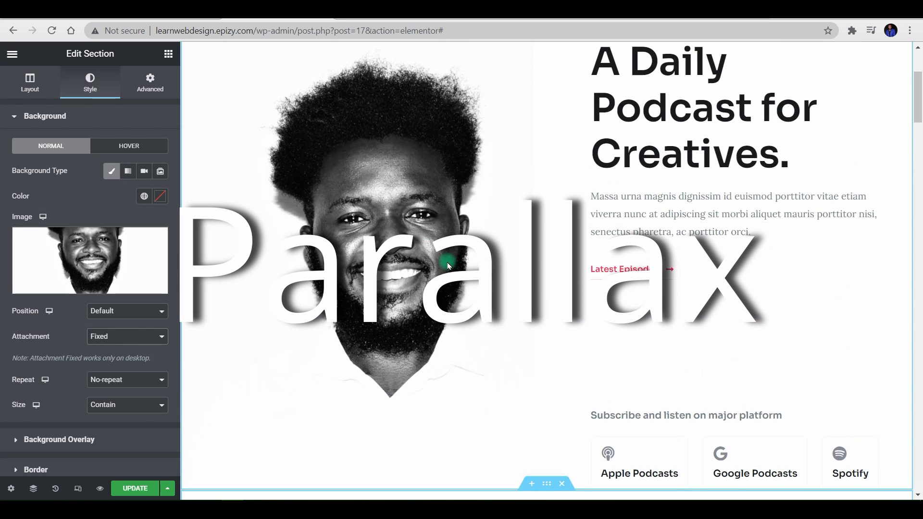
scroll(448, 266, up, 3)
scroll(449, 267, down, 6)
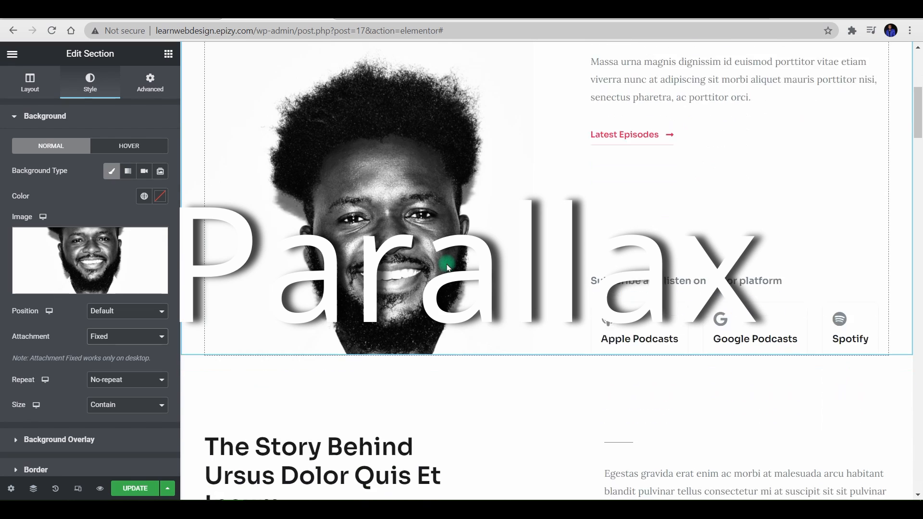
Try the Repeat option for the hero background image and restore No-repeat
scroll(448, 266, down, 11)
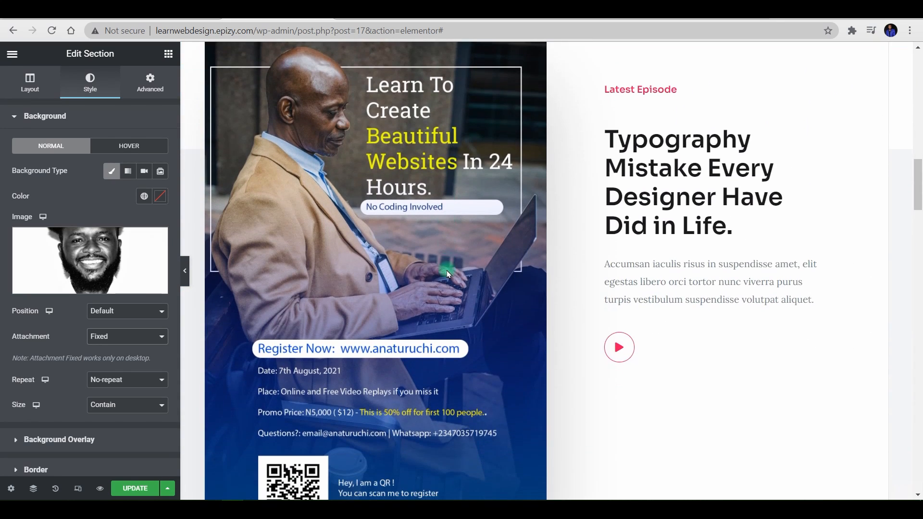
scroll(448, 274, up, 12)
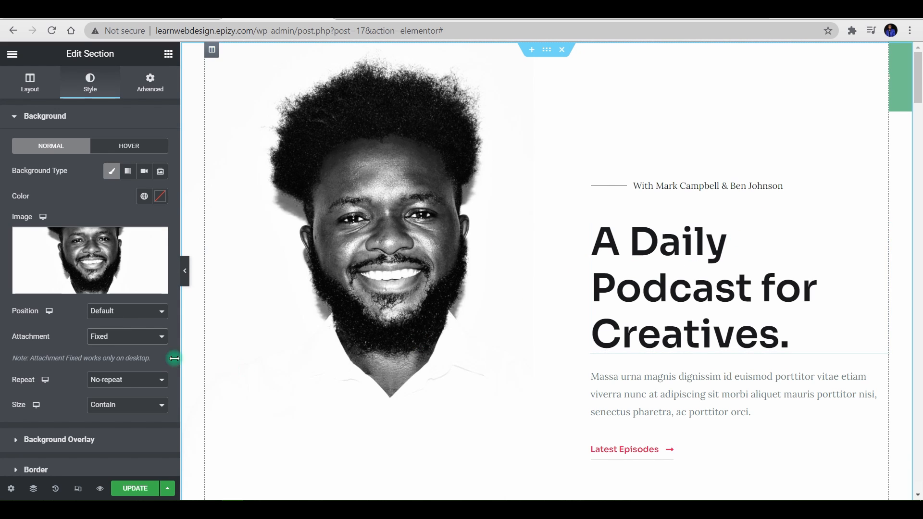
click(127, 388)
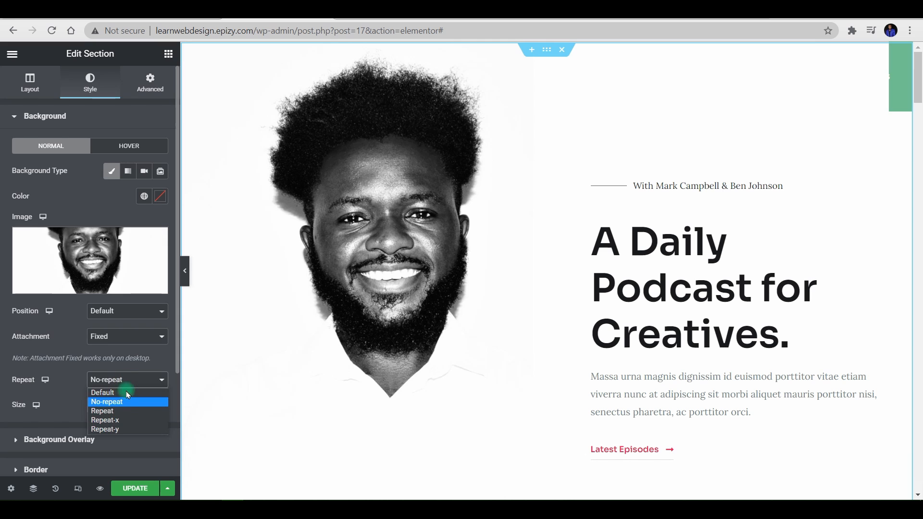
click(120, 410)
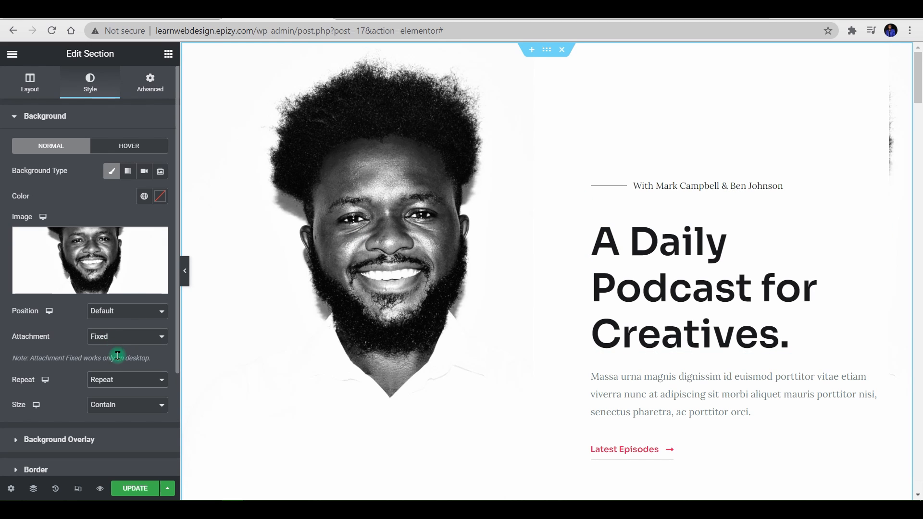
click(128, 381)
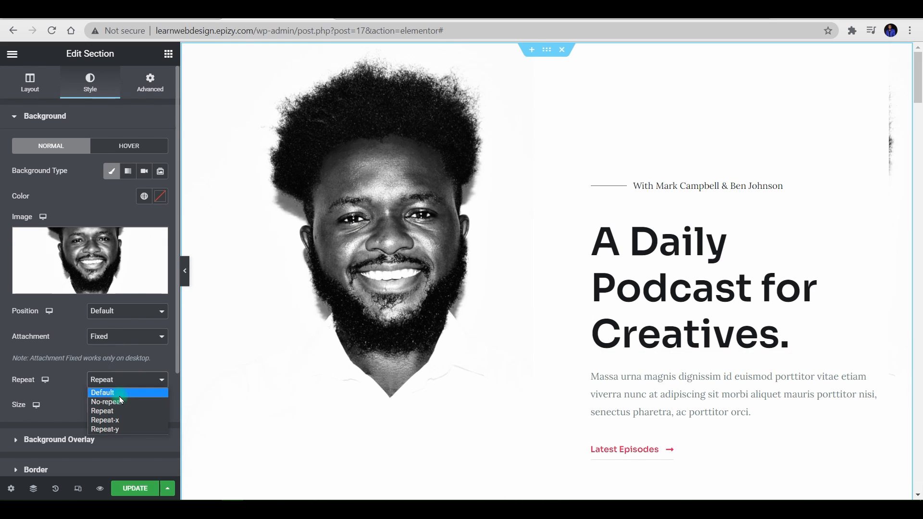
click(122, 403)
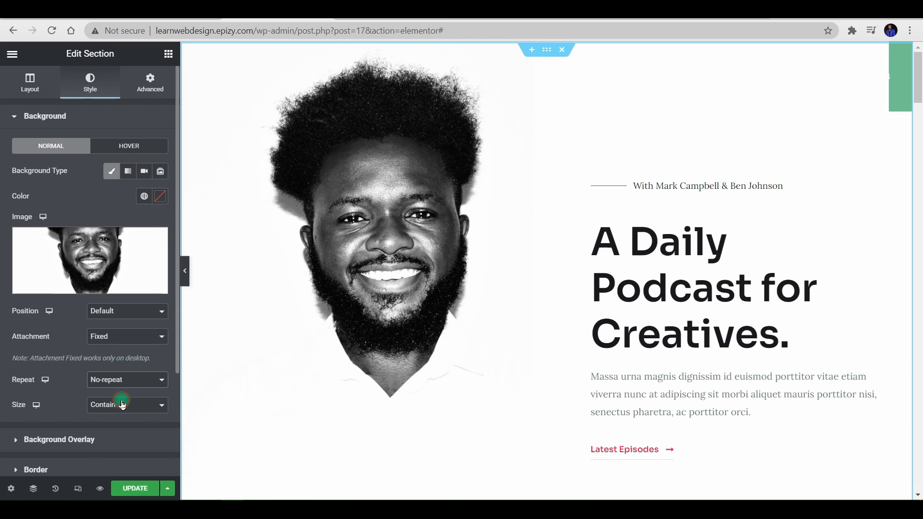
Try the Auto size for the hero background image and check how it displays through the section
click(122, 404)
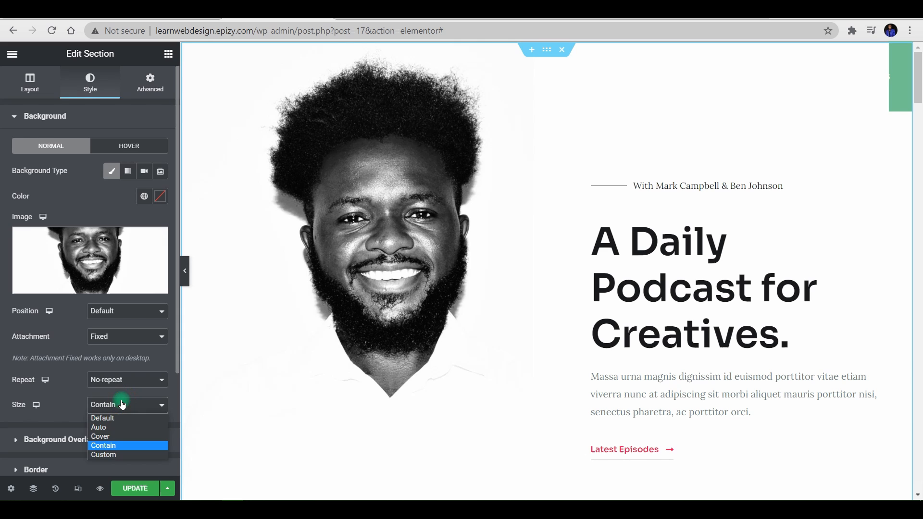
click(119, 427)
scroll(307, 293, down, 6)
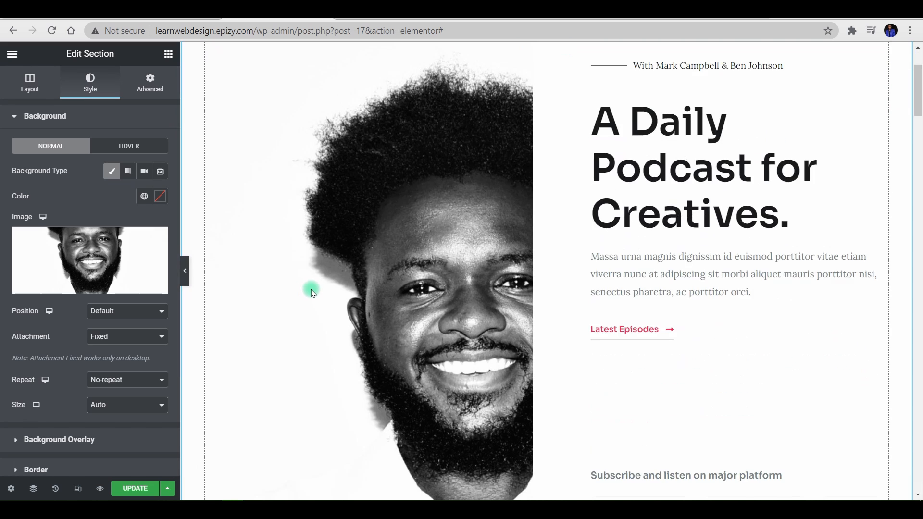
scroll(315, 302, up, 6)
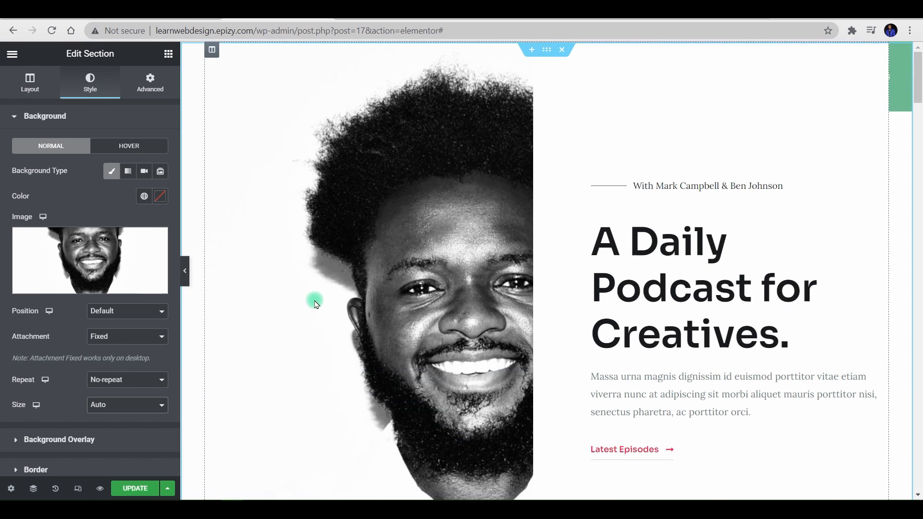
Try the Cover size for the hero background image, restore Contain, and check each through the section
click(125, 410)
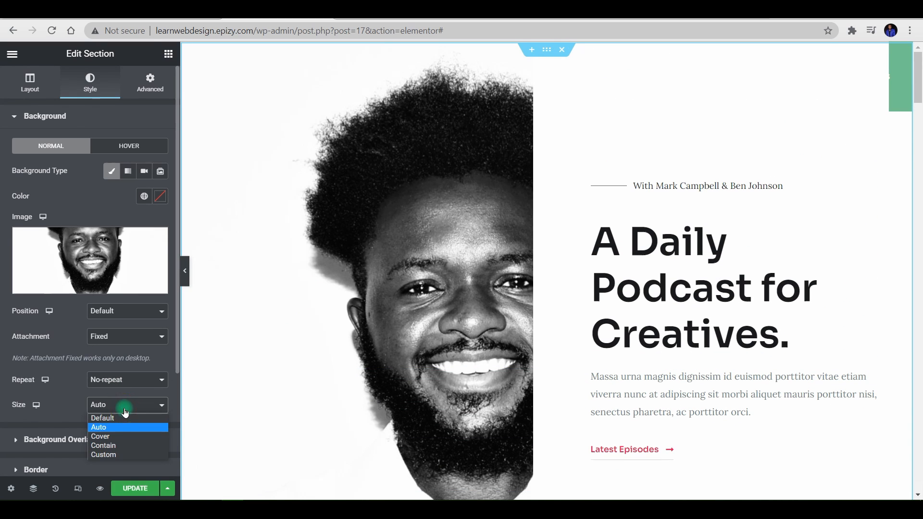
click(118, 438)
scroll(350, 325, down, 4)
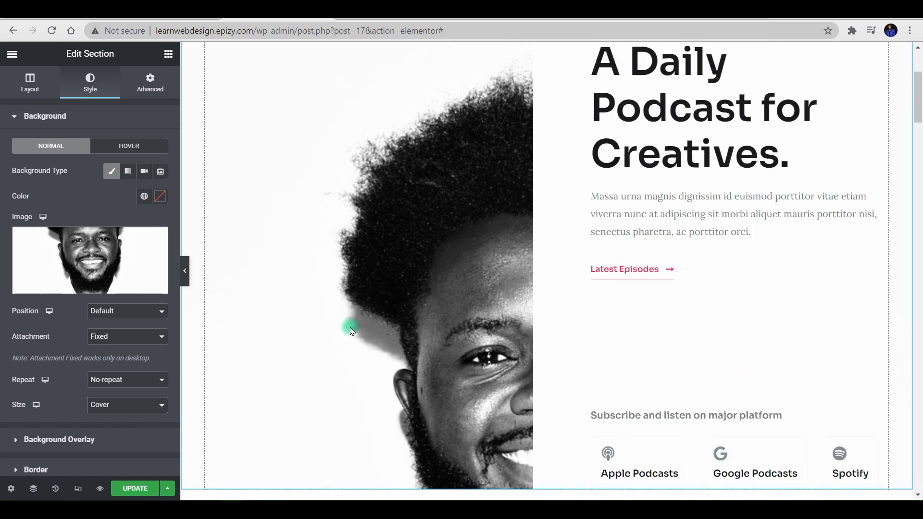
scroll(353, 335, up, 2)
scroll(354, 335, up, 2)
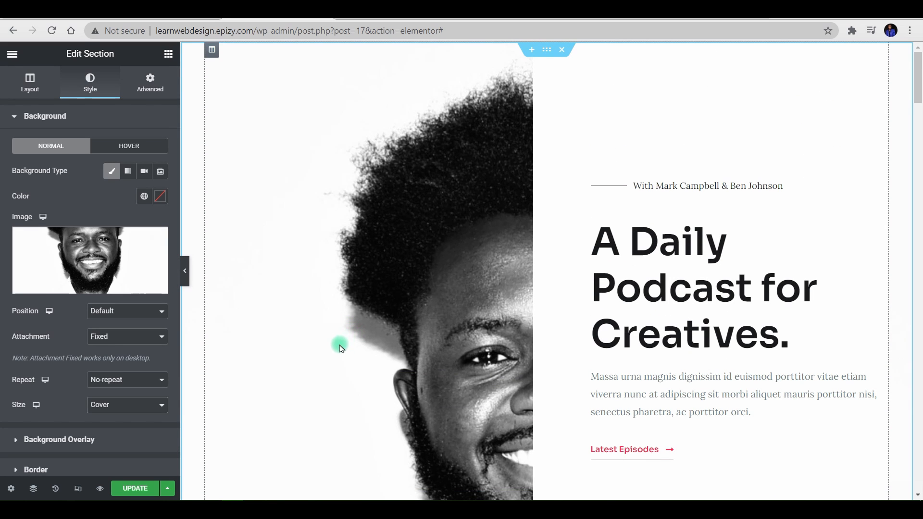
click(128, 405)
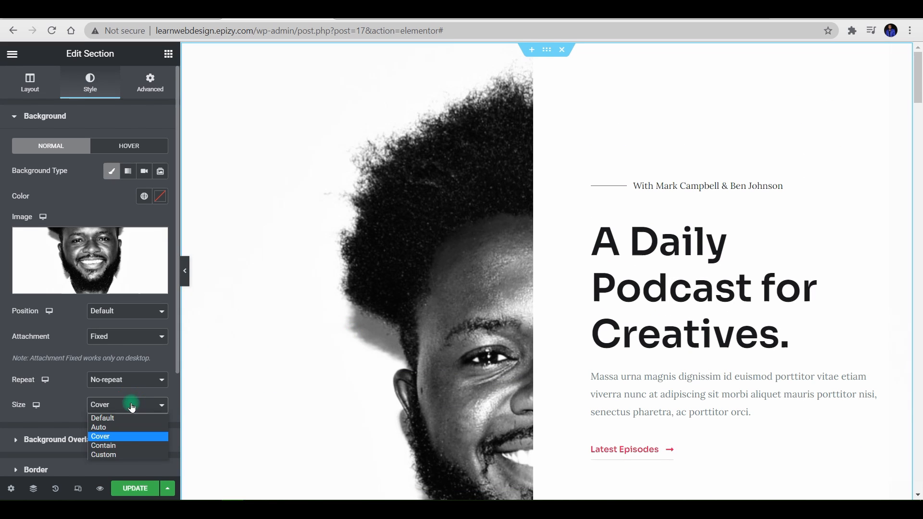
click(126, 446)
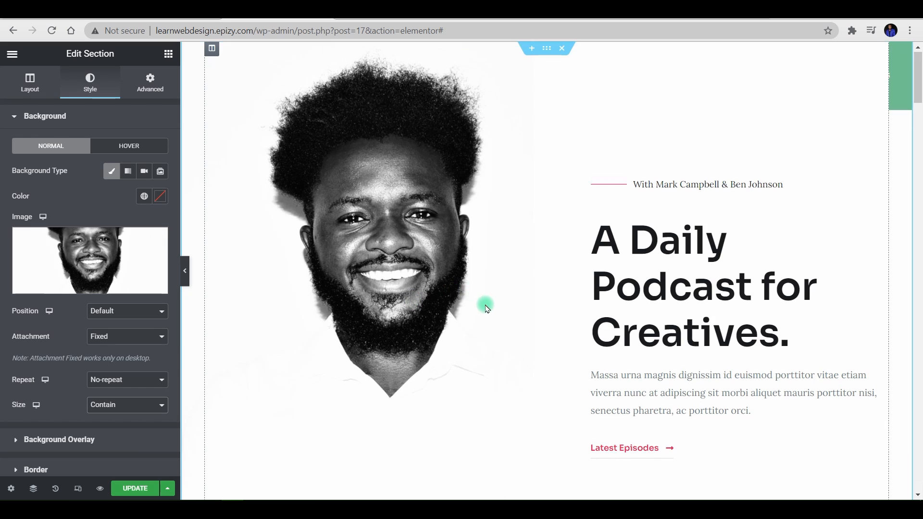
scroll(487, 308, down, 6)
scroll(488, 309, up, 6)
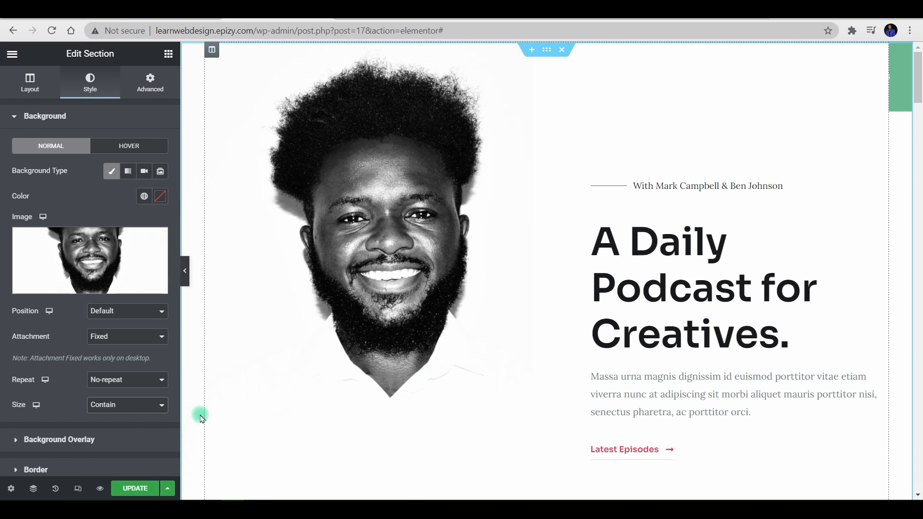
Try a Custom size for the hero background image with a width of 64 VW
click(124, 405)
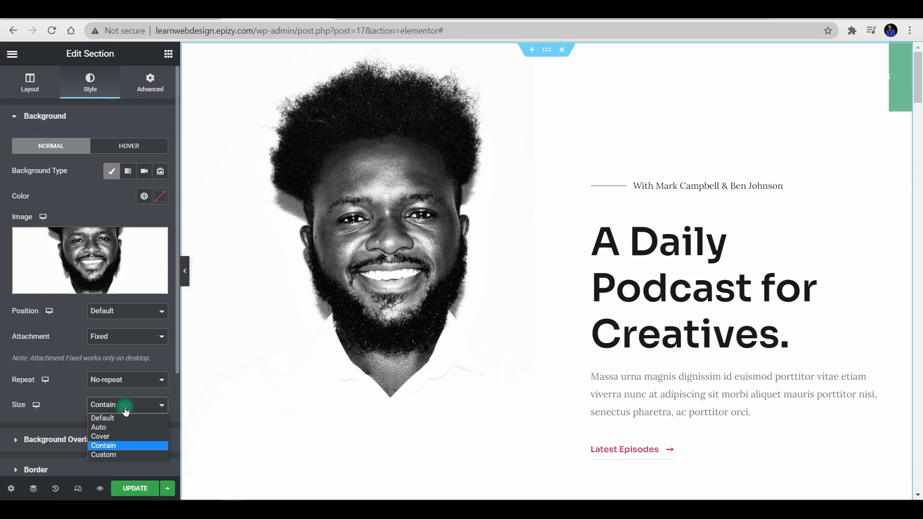
click(111, 455)
drag(75, 446, 91, 457)
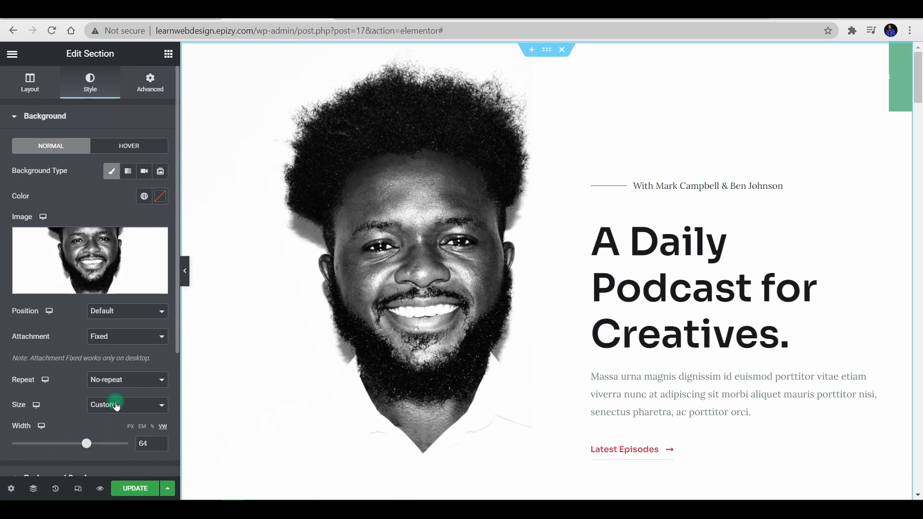
Set the hero background image's size to Auto, check it through the section, and update the page
click(115, 405)
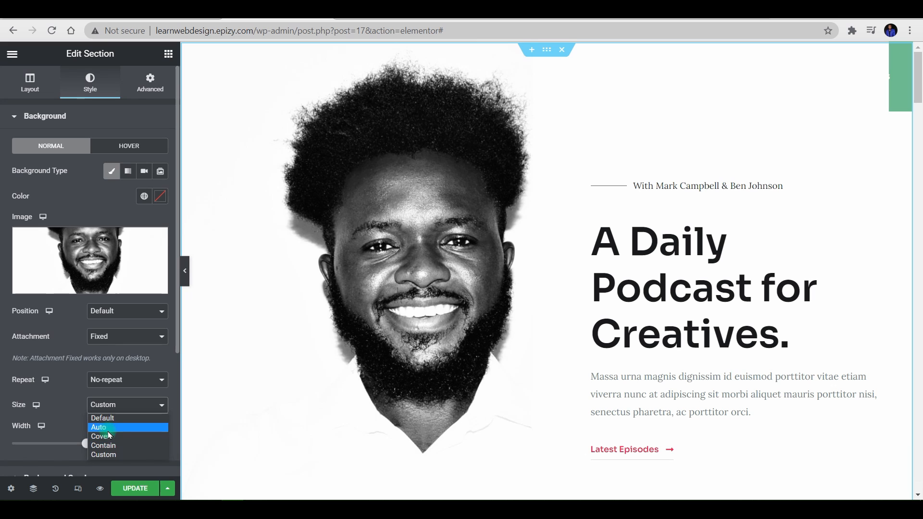
click(102, 428)
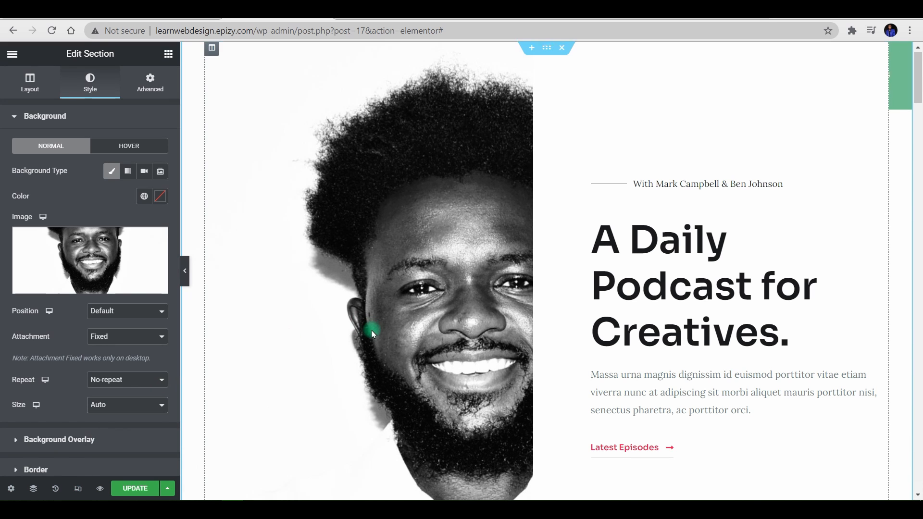
scroll(372, 332, down, 5)
scroll(375, 332, up, 5)
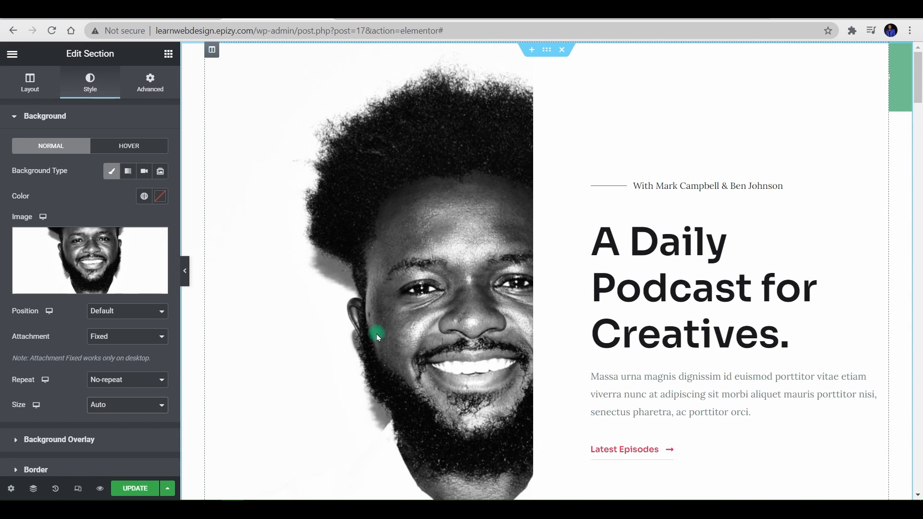
scroll(489, 329, down, 5)
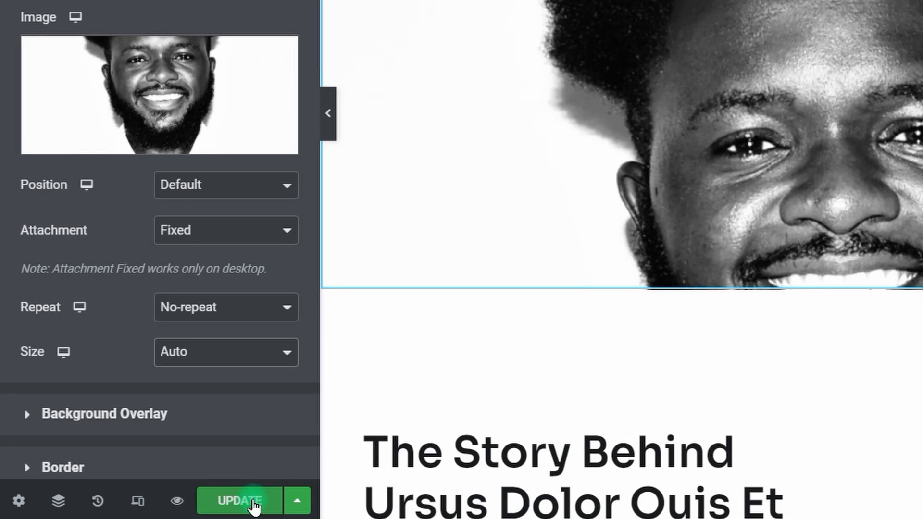
click(137, 489)
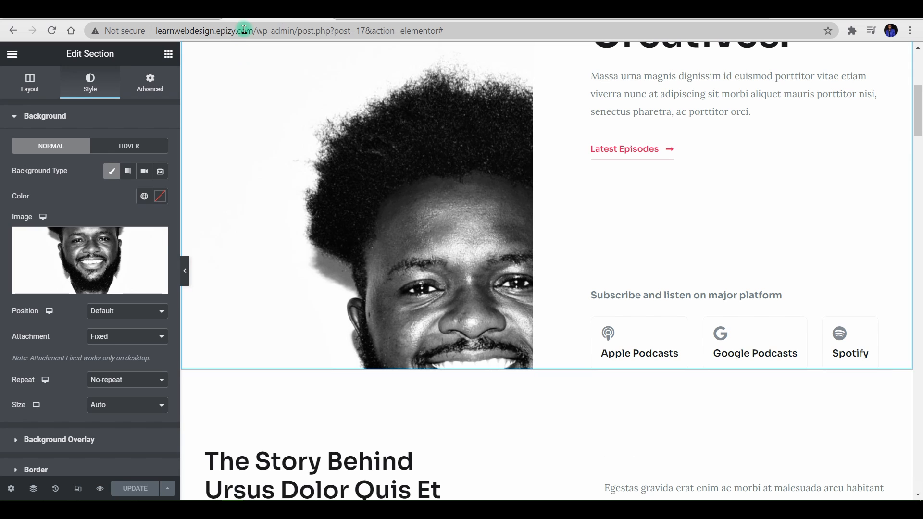
Copy the site's base address, learnwebdesign.epizy.com/, and open it in a new browser tab
drag(256, 30, 144, 33)
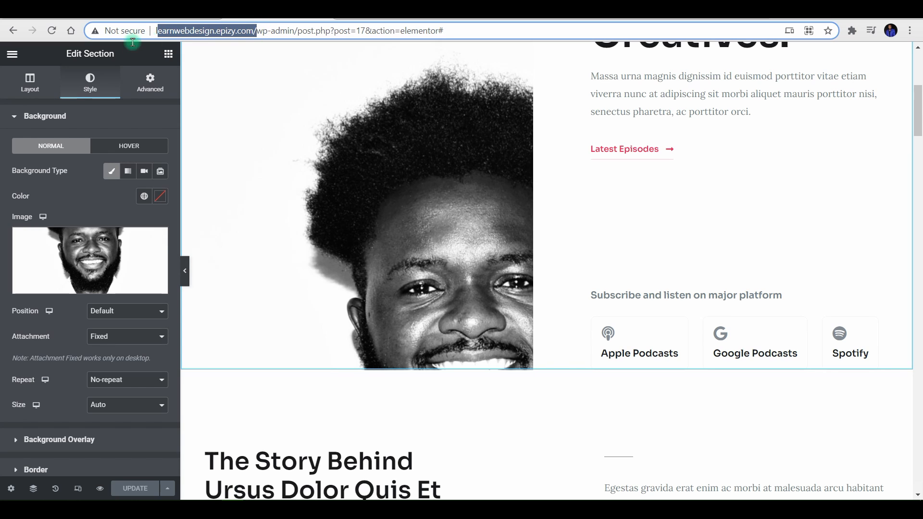
key(ctrl+c)
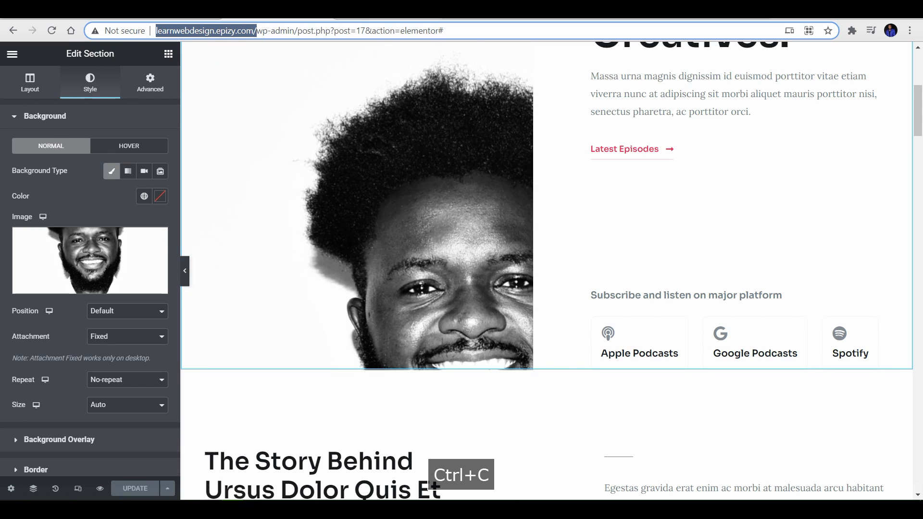
key(ctrl+n)
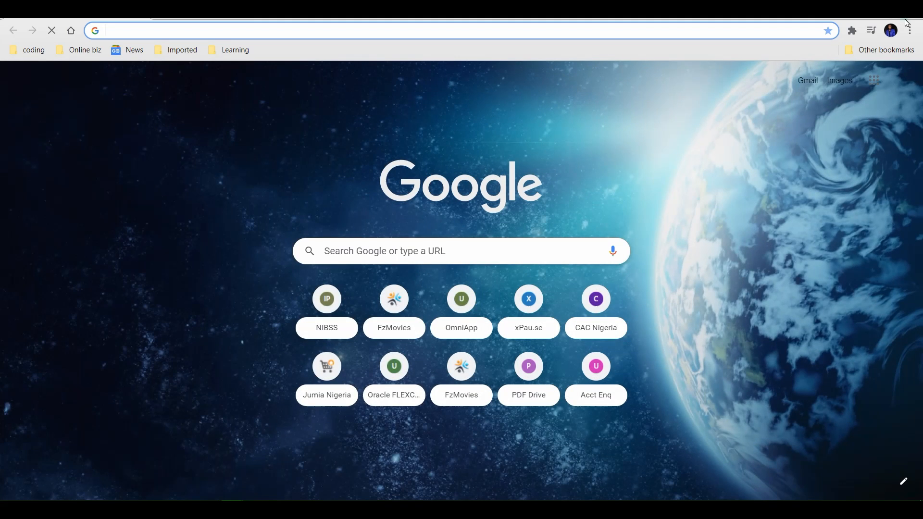
click(909, 10)
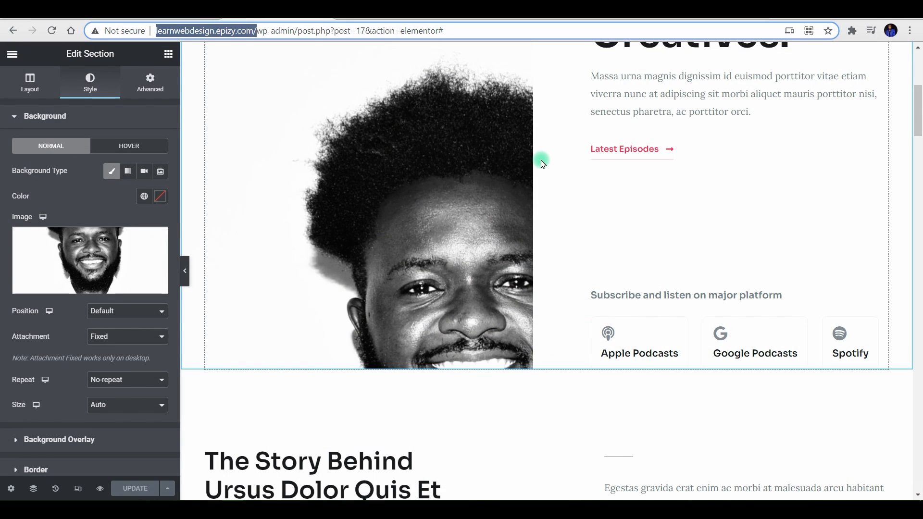
key(ctrl+t)
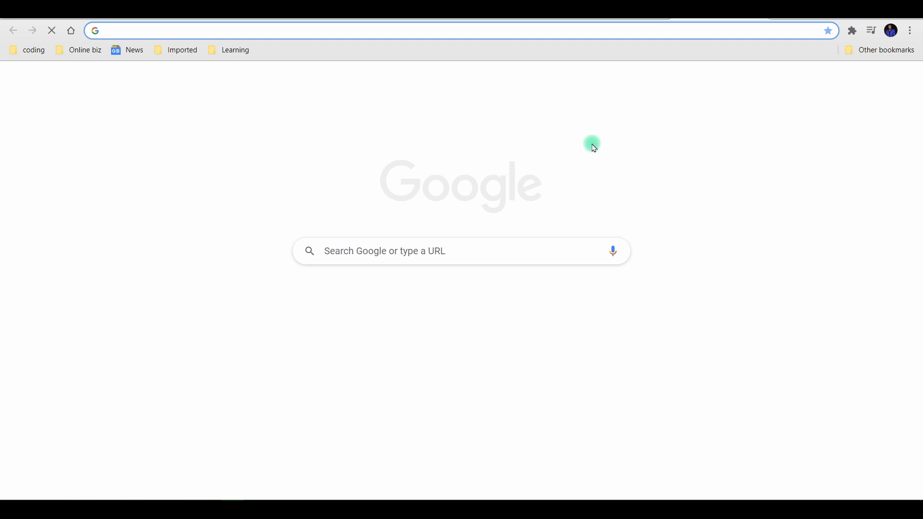
key(ctrl+v)
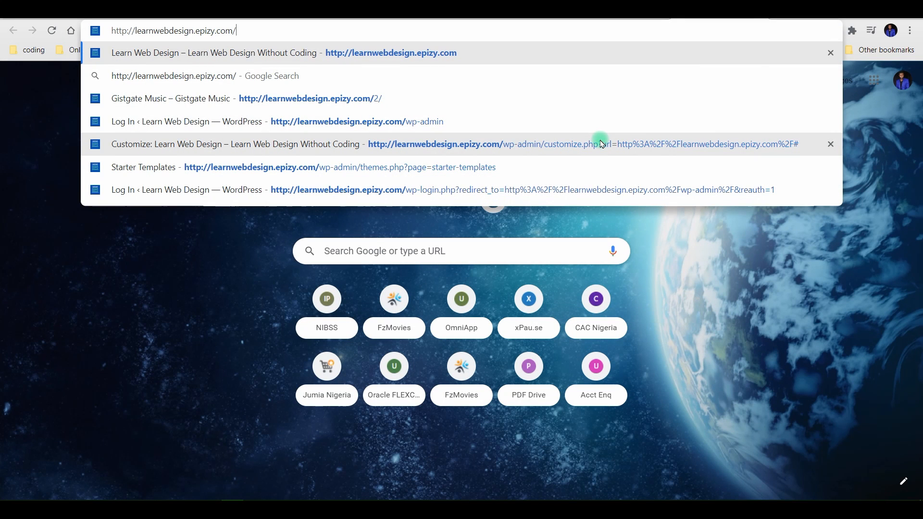
key(Return)
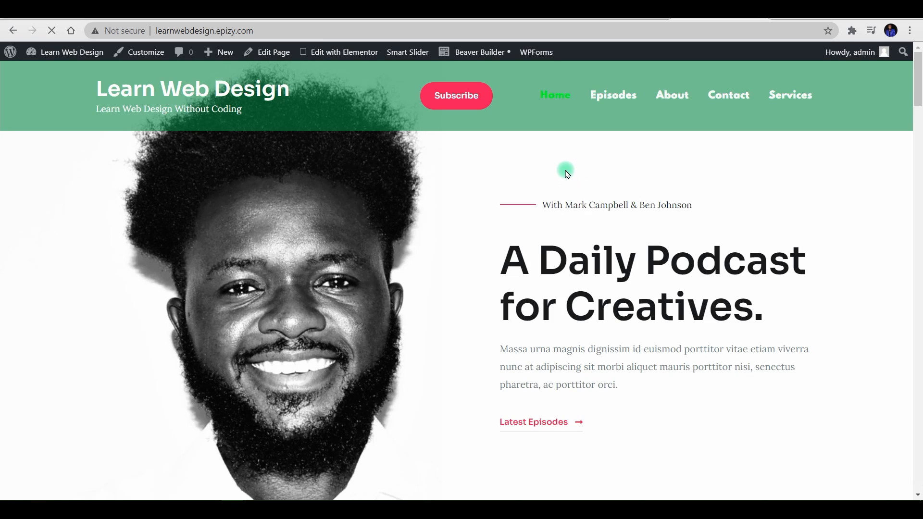
Check the hero background image's size and parallax effect on the live home page
scroll(567, 168, down, 8)
scroll(567, 163, up, 5)
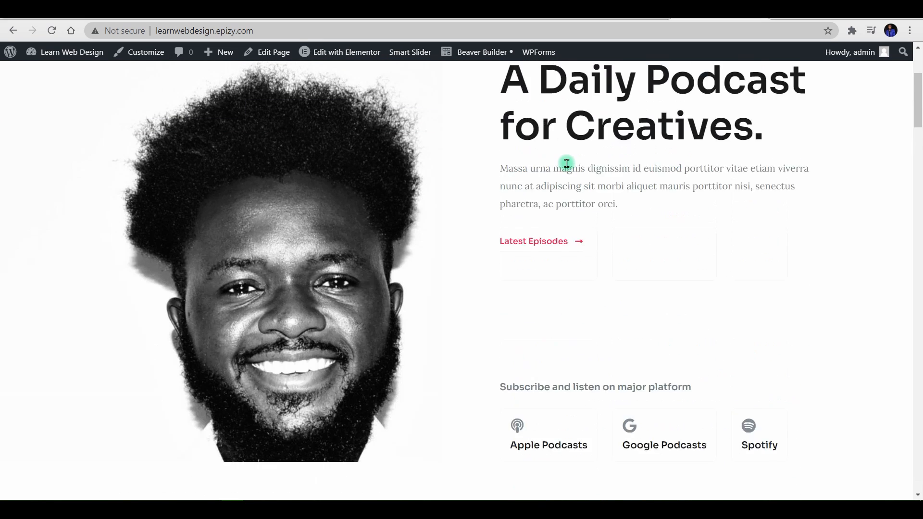
scroll(567, 159, up, 3)
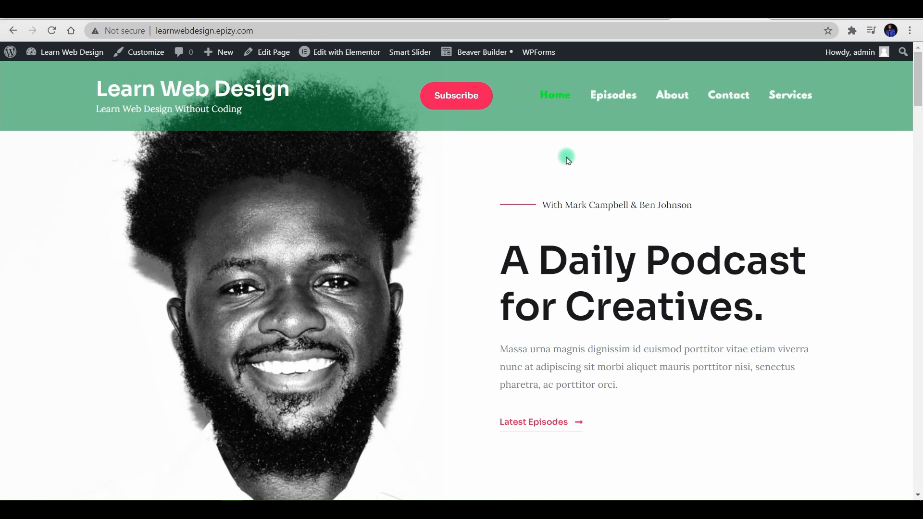
scroll(567, 155, down, 3)
scroll(567, 154, up, 3)
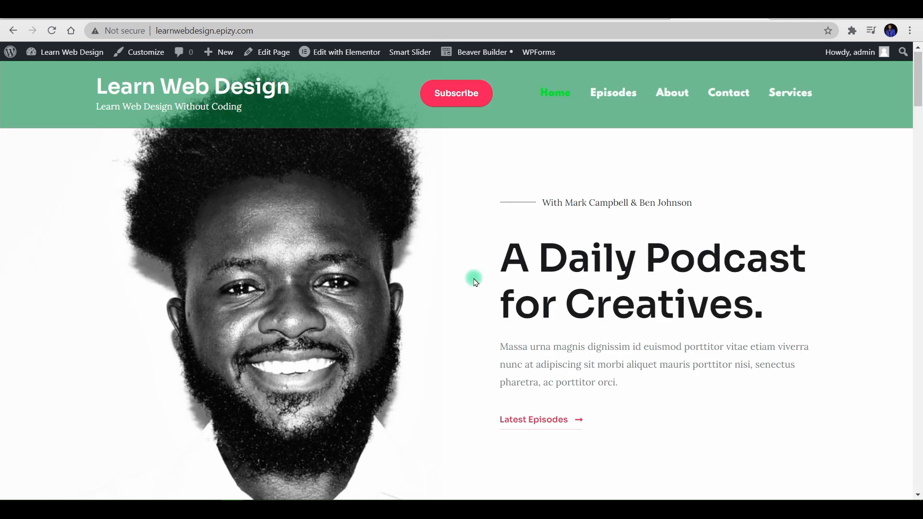
scroll(471, 276, down, 3)
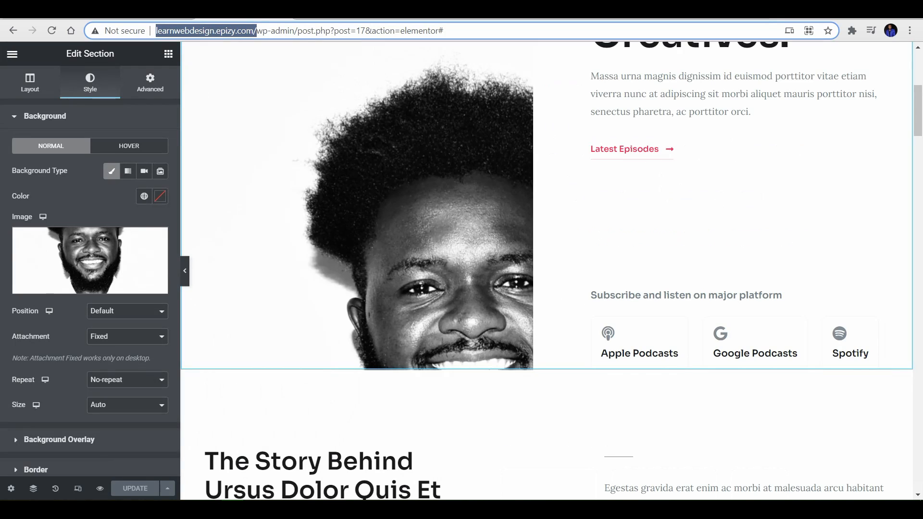
Enable a Classic background overlay for the hero section
scroll(565, 234, up, 3)
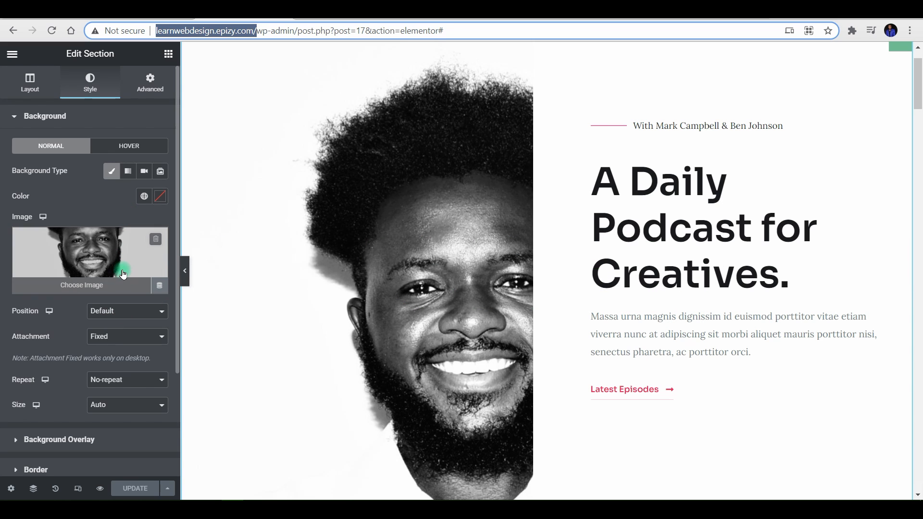
scroll(74, 372, down, 3)
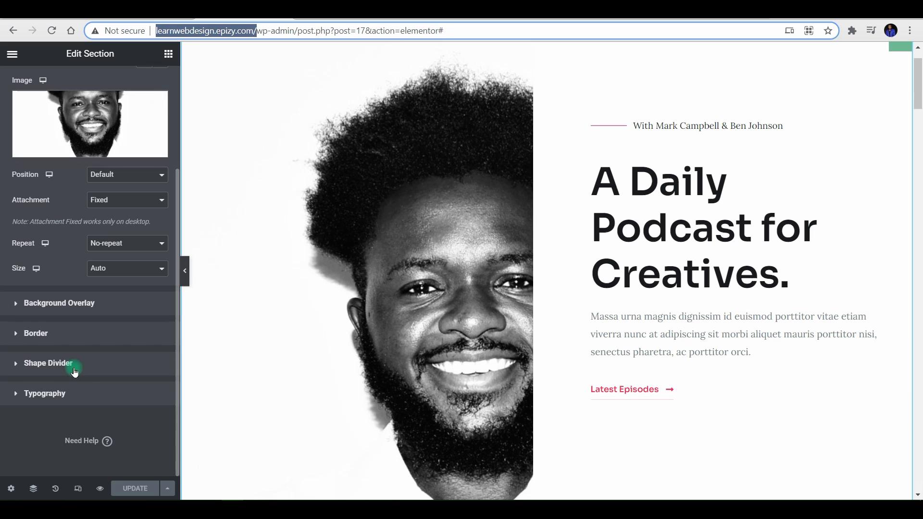
click(51, 305)
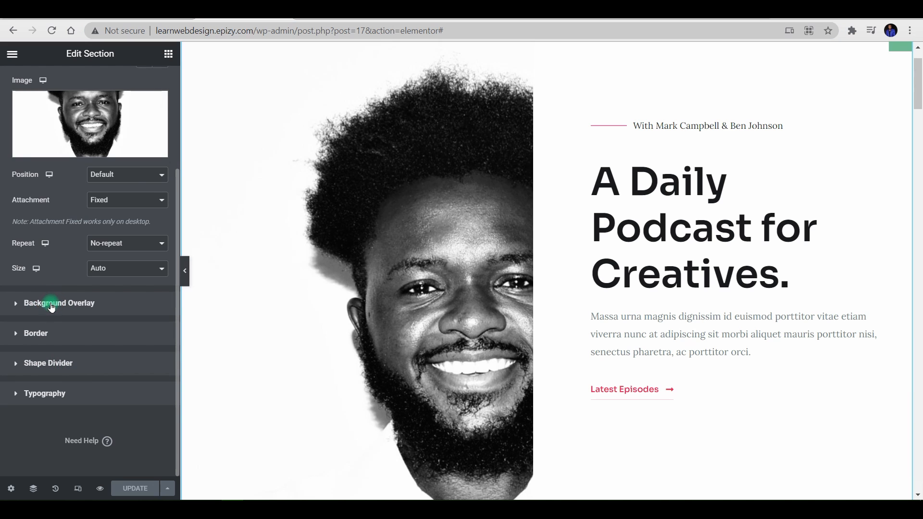
click(144, 201)
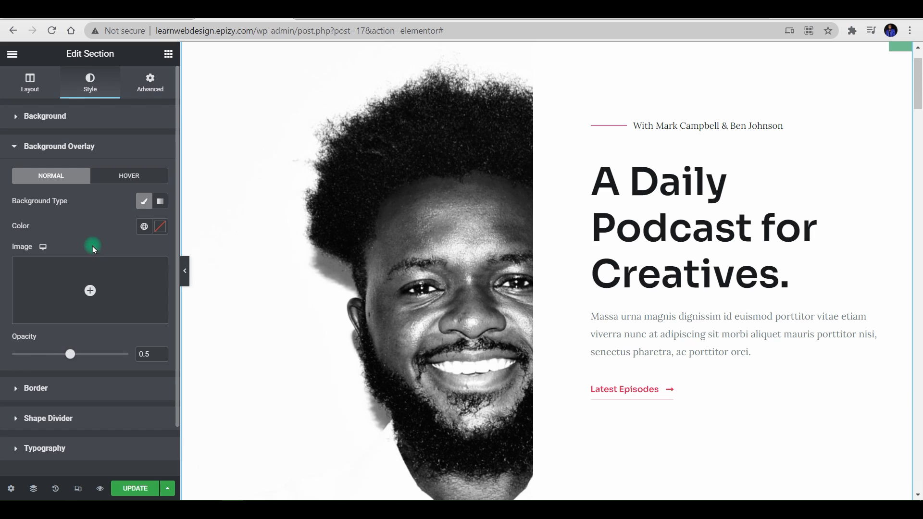
scroll(92, 246, down, 2)
mouse_move(62, 260)
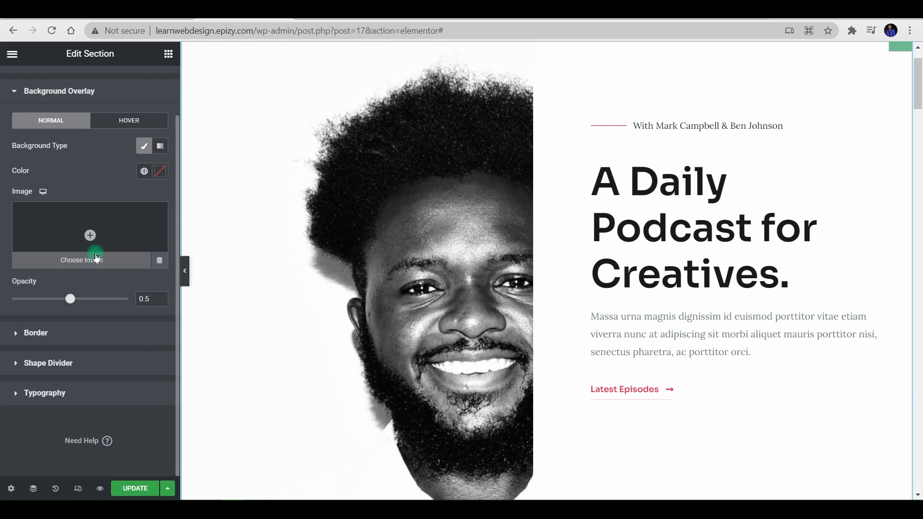
Color the hero section's overlay dark green with an opacity of 0.67, and update the page
click(160, 172)
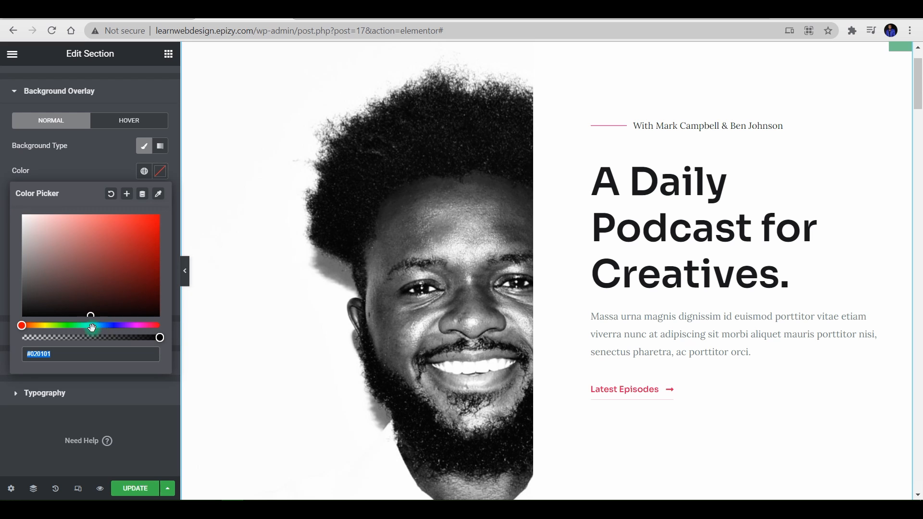
click(77, 326)
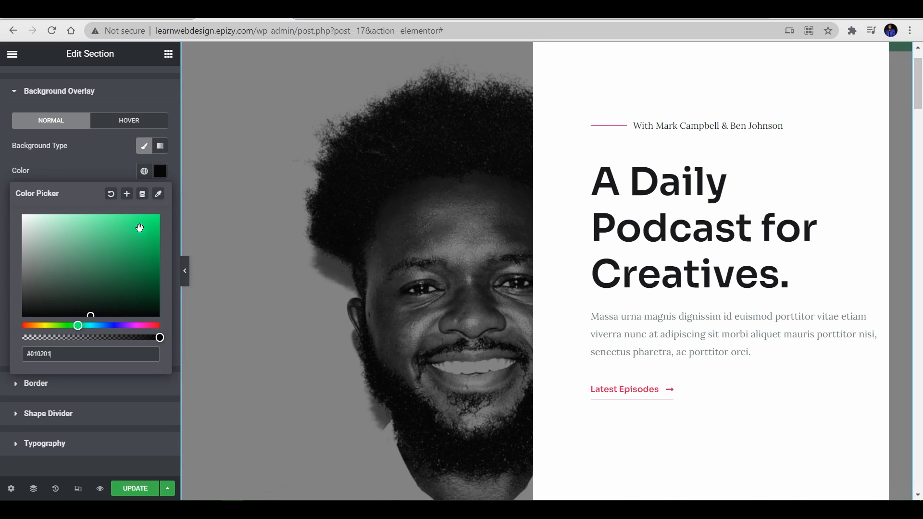
drag(139, 228, 159, 283)
click(99, 170)
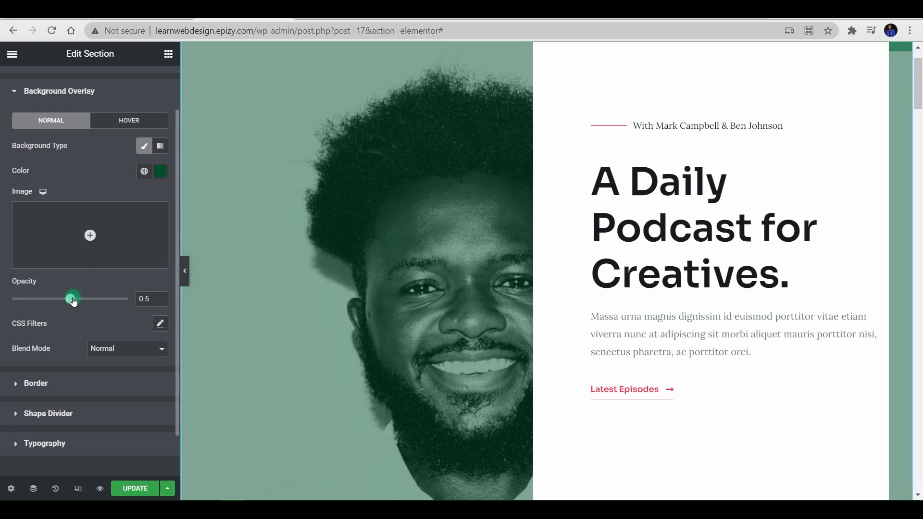
mouse_move(72, 299)
mouse_down()
mouse_move(53, 300)
mouse_move(90, 298)
mouse_up()
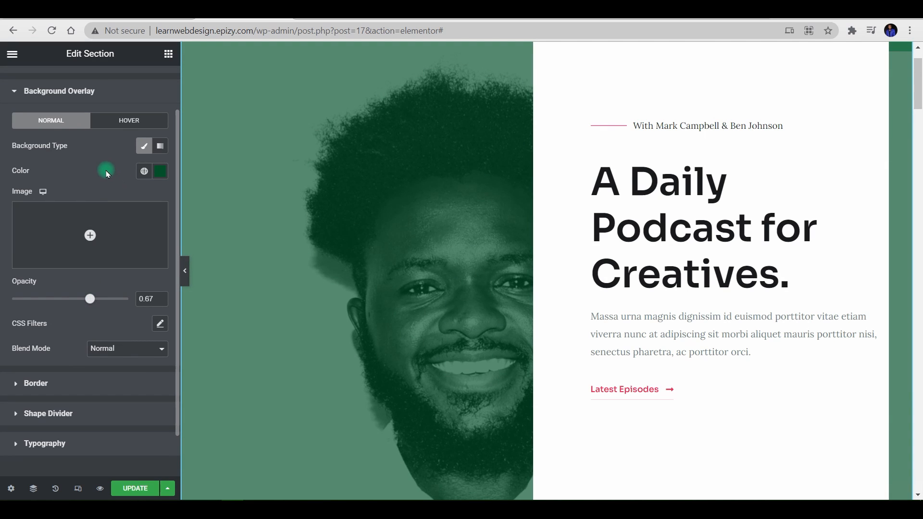
click(137, 488)
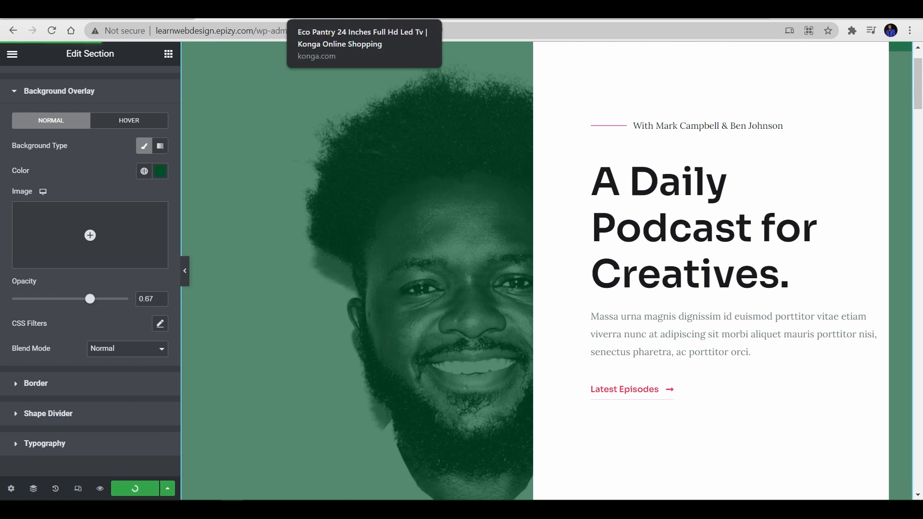
Reload the live home page in its browser tab and check the hero section's overlay through the section
click(706, 12)
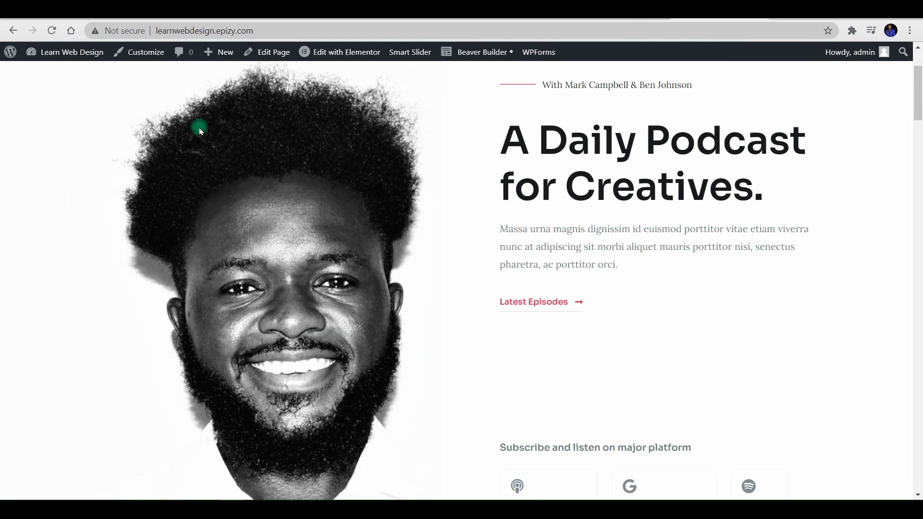
click(51, 30)
scroll(189, 150, down, 5)
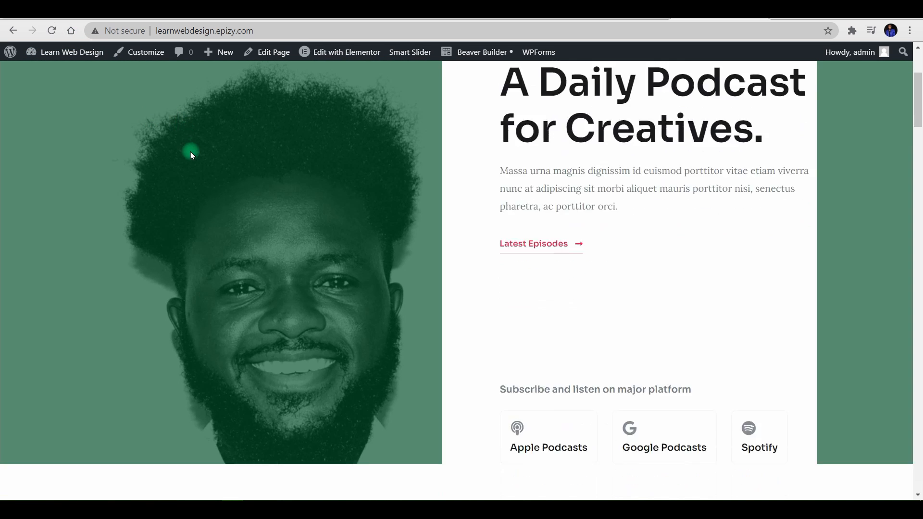
scroll(193, 158, up, 5)
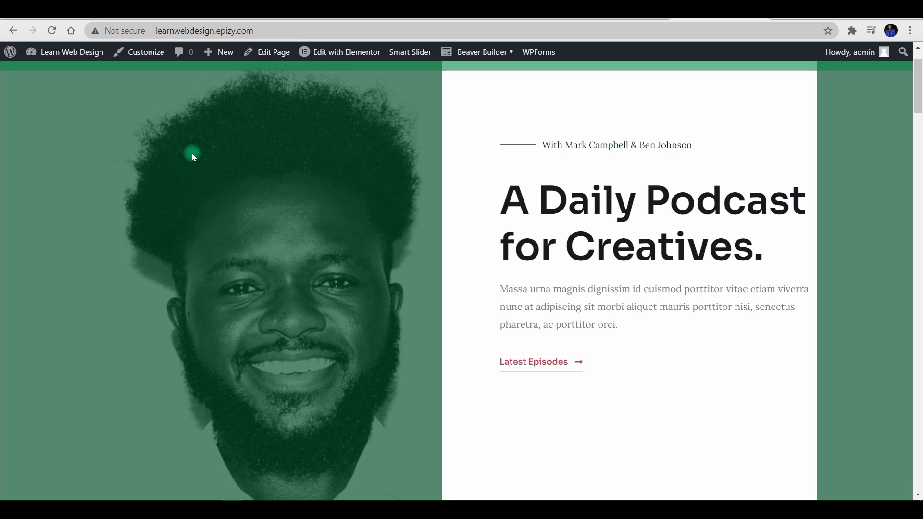
scroll(192, 154, down, 4)
scroll(197, 161, up, 6)
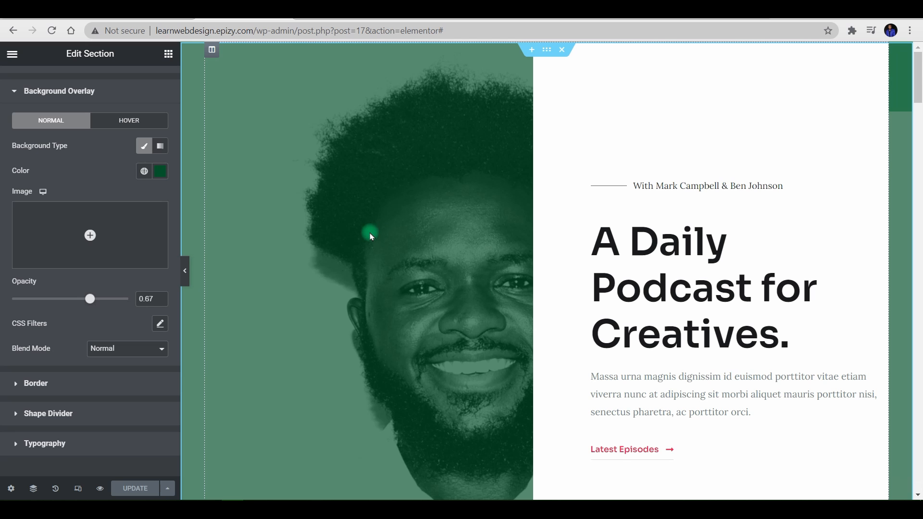
Return to the page editor and look through the sections from the hero down to Recent Episodes
scroll(279, 255, down, 7)
scroll(287, 268, down, 14)
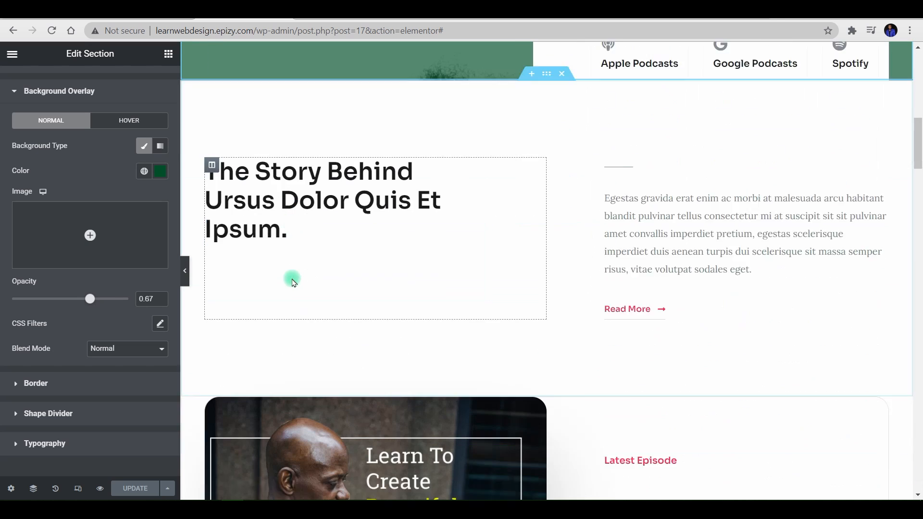
scroll(302, 274, down, 16)
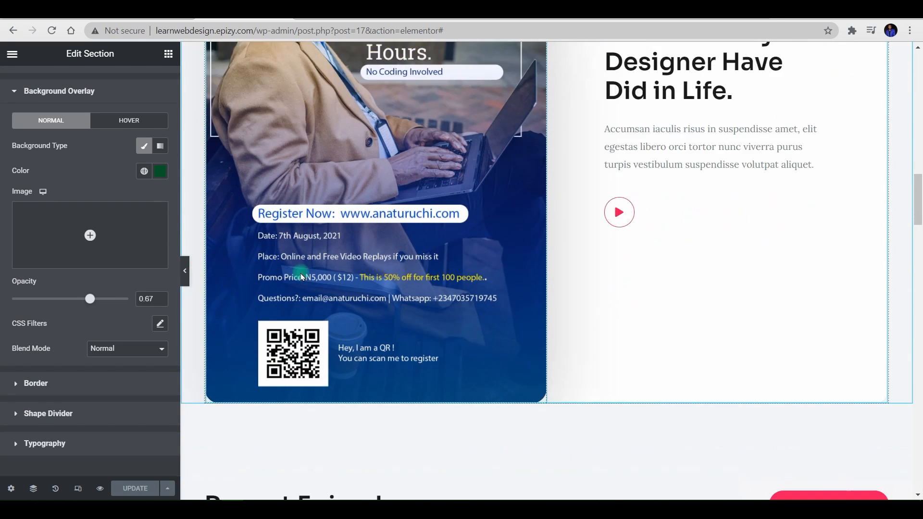
scroll(310, 274, up, 7)
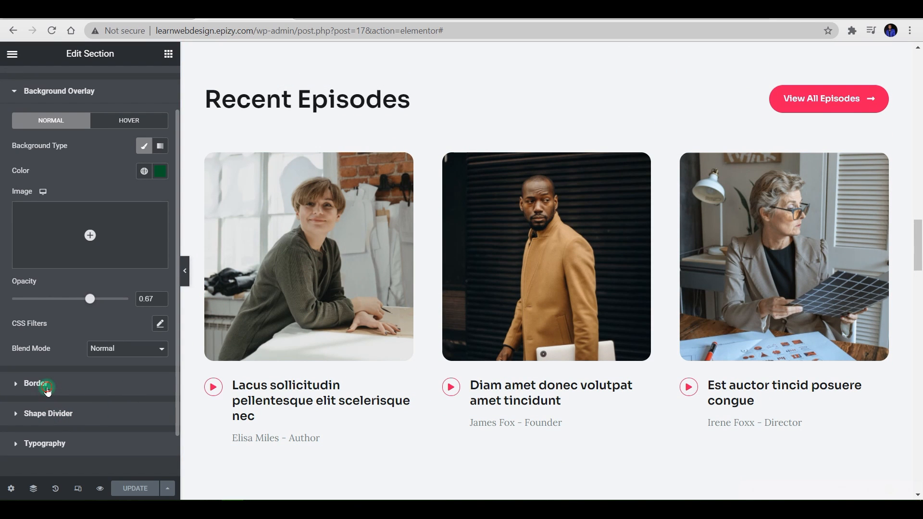
Examine the hero section's Border, Shape Divider, Typography and Layout settings, and review the hero in the editor
click(44, 383)
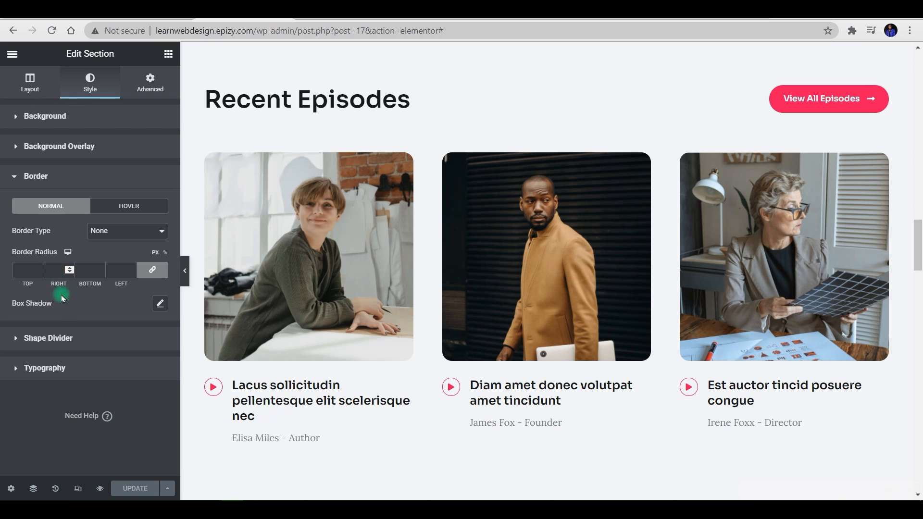
click(57, 337)
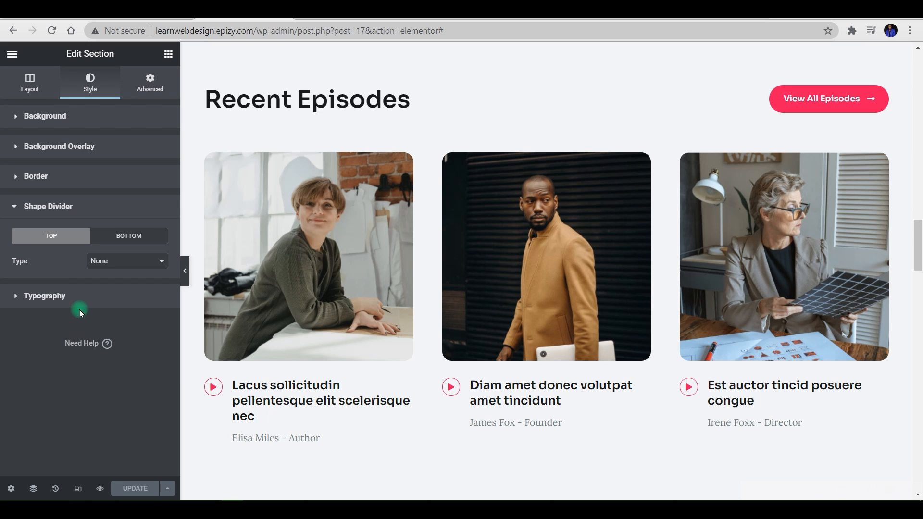
click(58, 295)
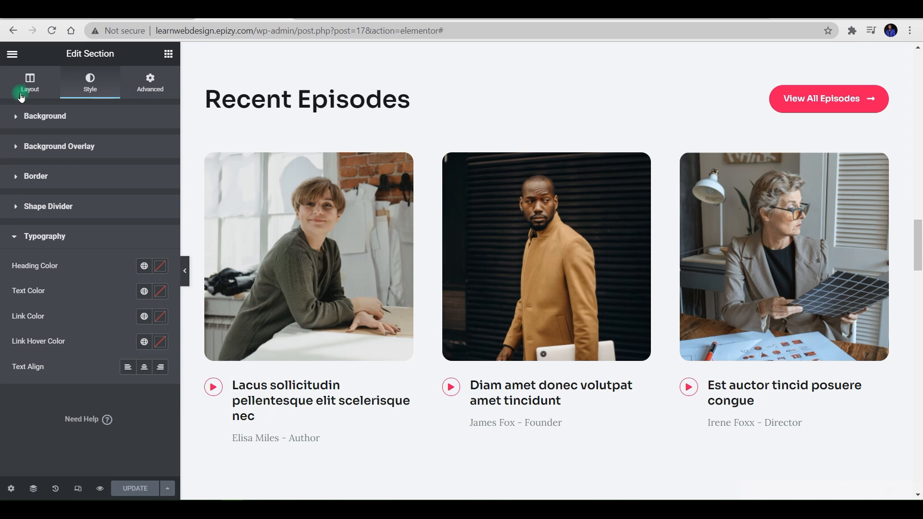
click(31, 83)
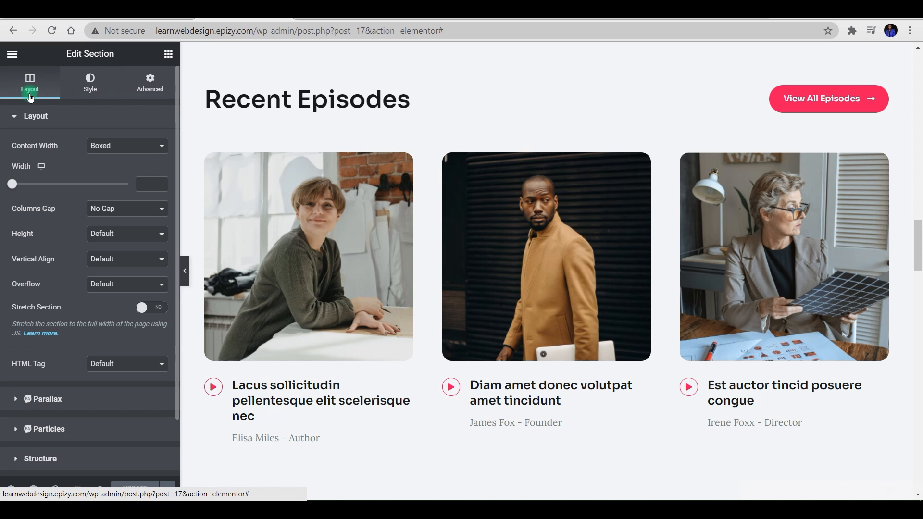
scroll(331, 269, up, 9)
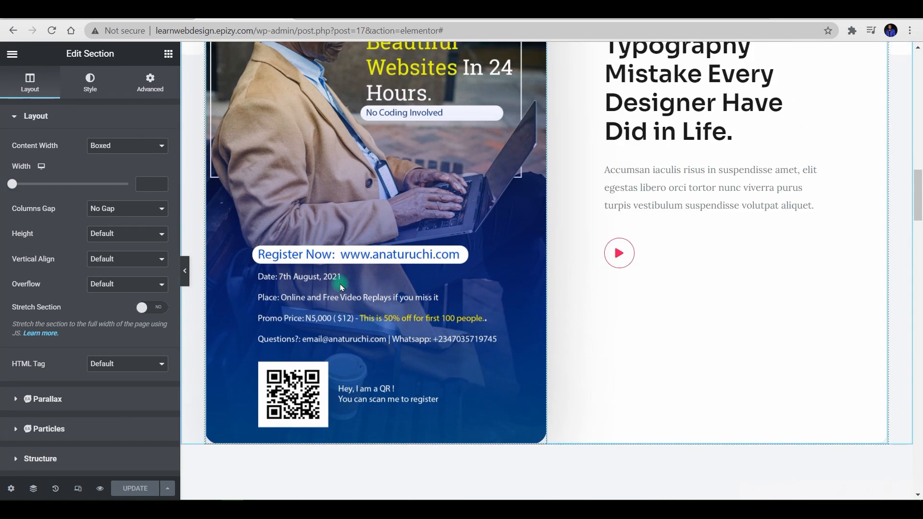
scroll(342, 288, up, 10)
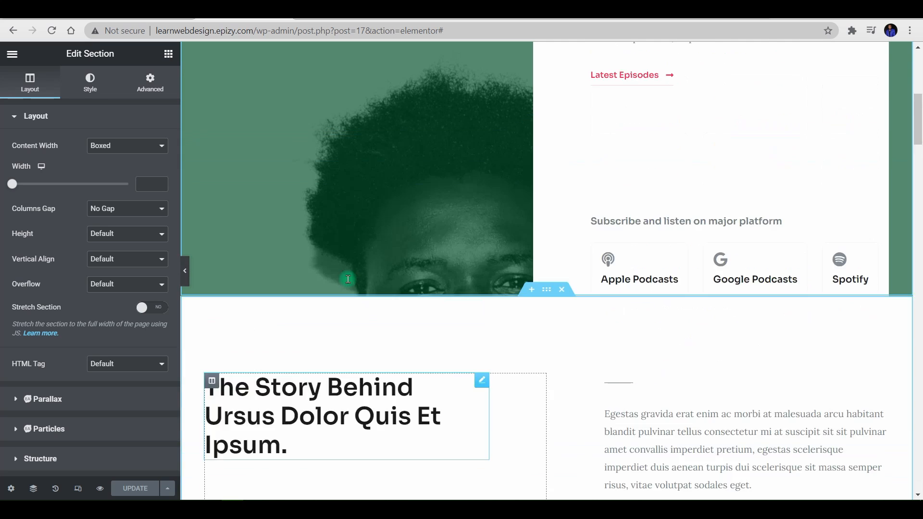
scroll(344, 284, up, 6)
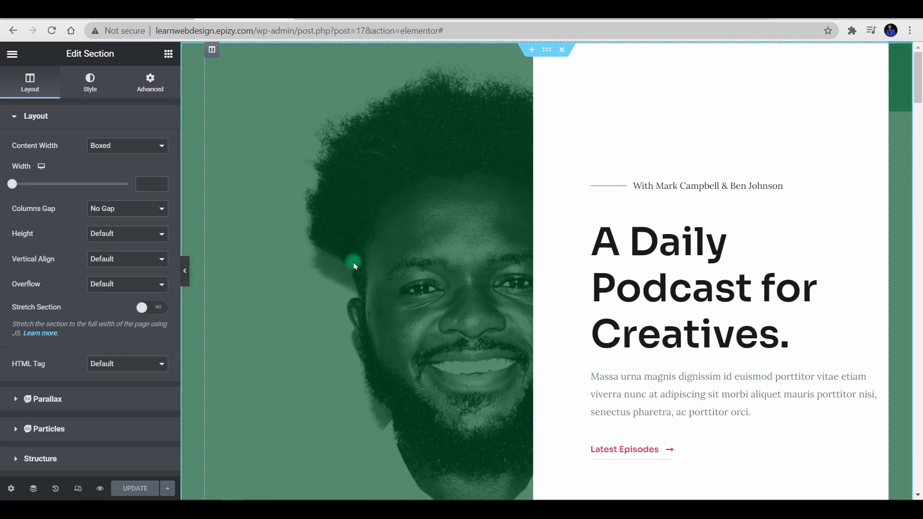
scroll(355, 265, down, 2)
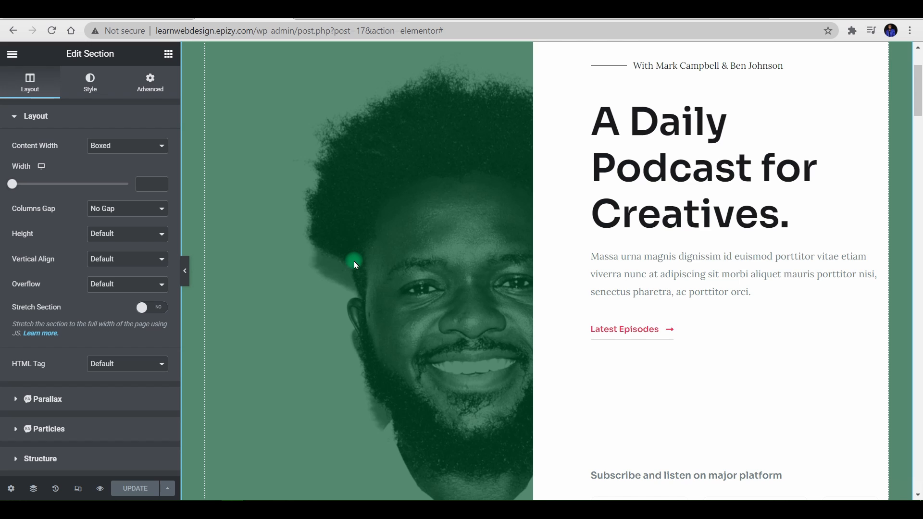
scroll(356, 265, up, 2)
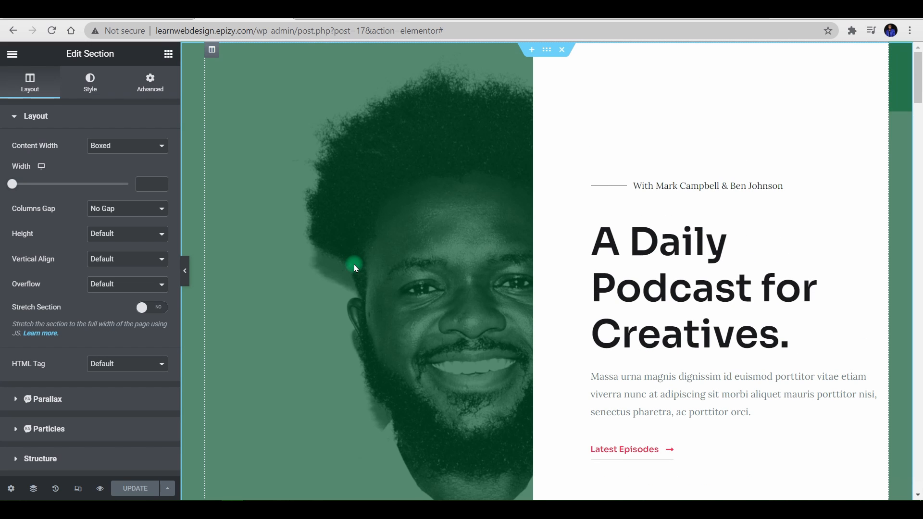